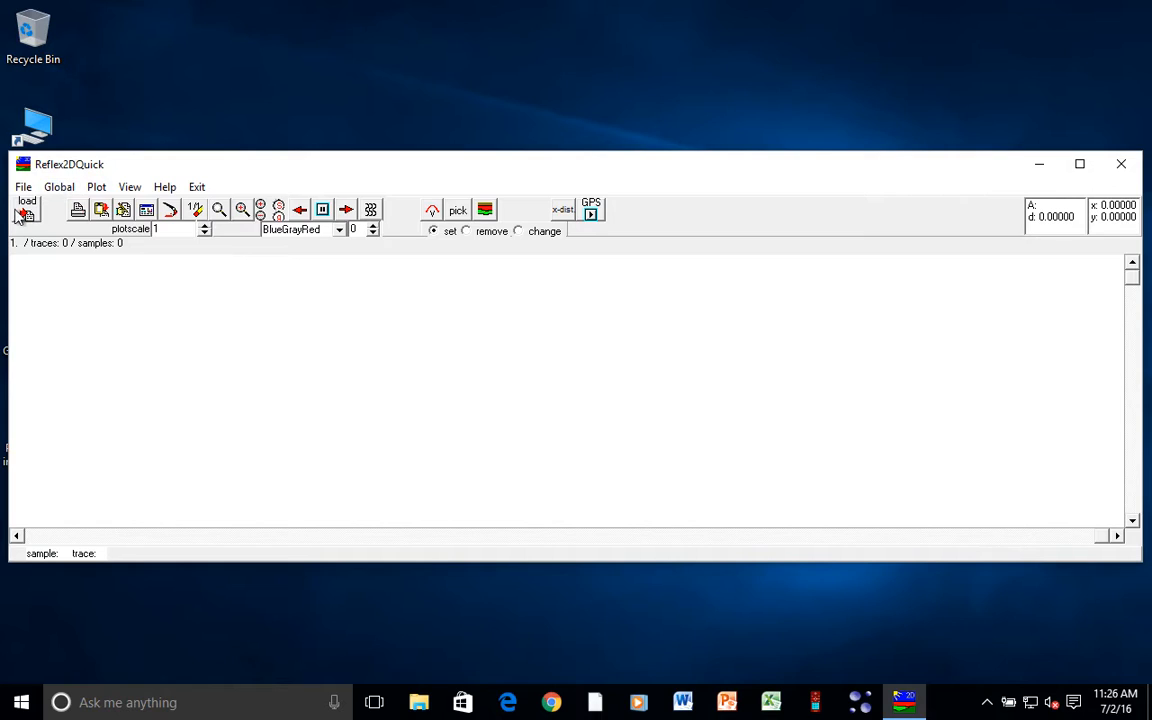
# - Load the radar profile Thai-LINE06-2.DZT, with 201 traces and 256 samples
pyautogui.click(27, 210)
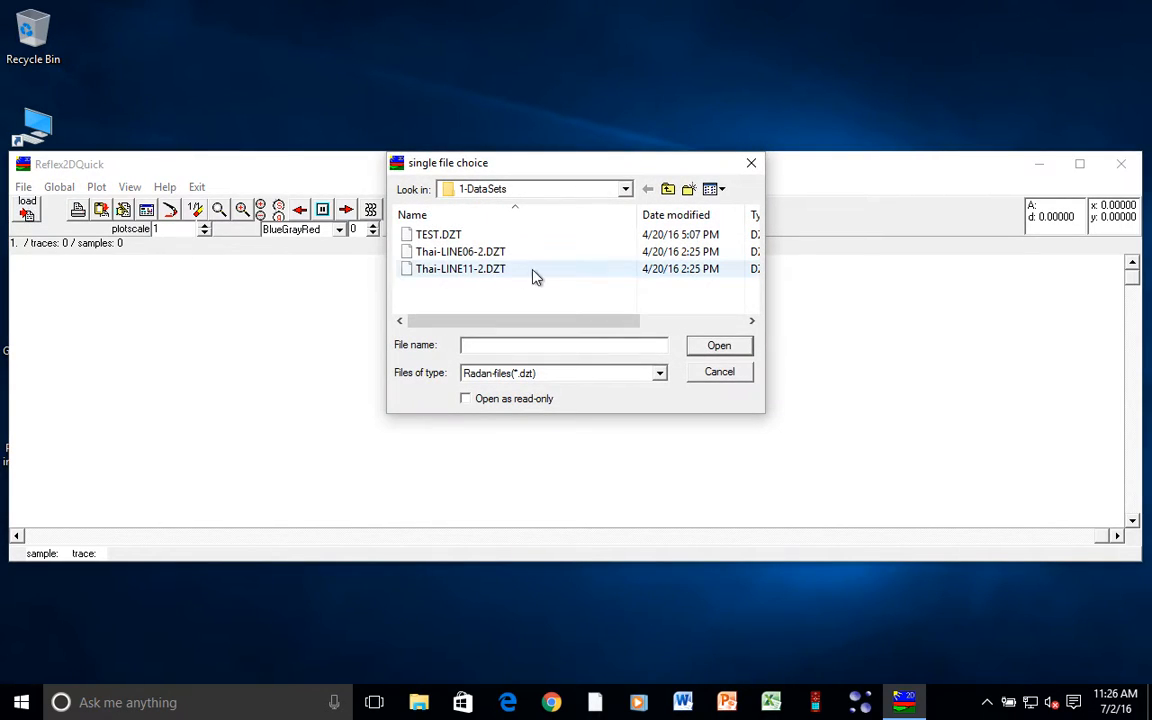
pyautogui.doubleClick(481, 255)
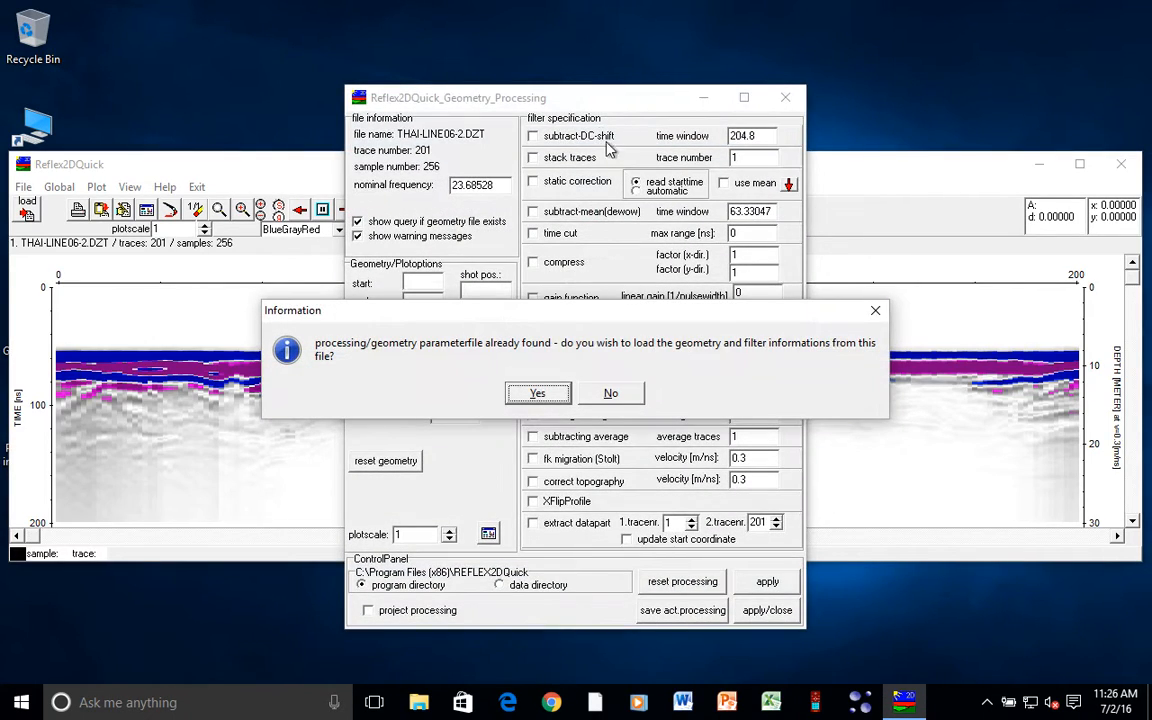
# - Skip the stored parameter file, view the profile, then enable static correction in the processing settings
pyautogui.click(609, 394)
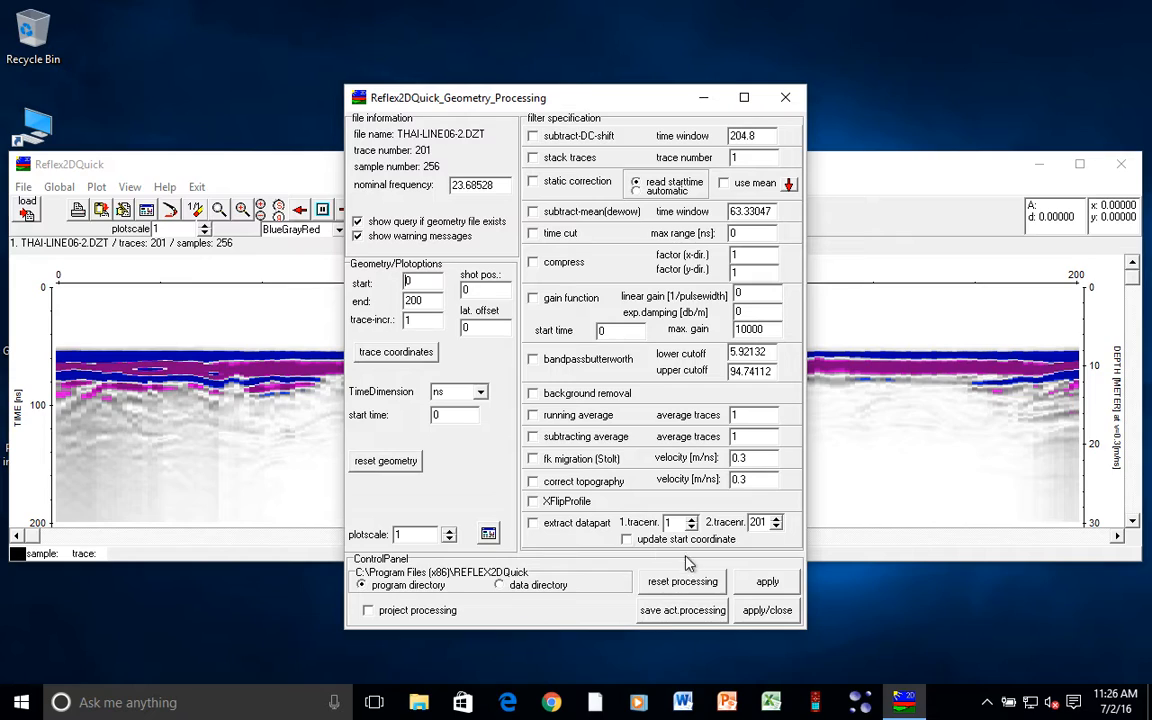
pyautogui.click(767, 610)
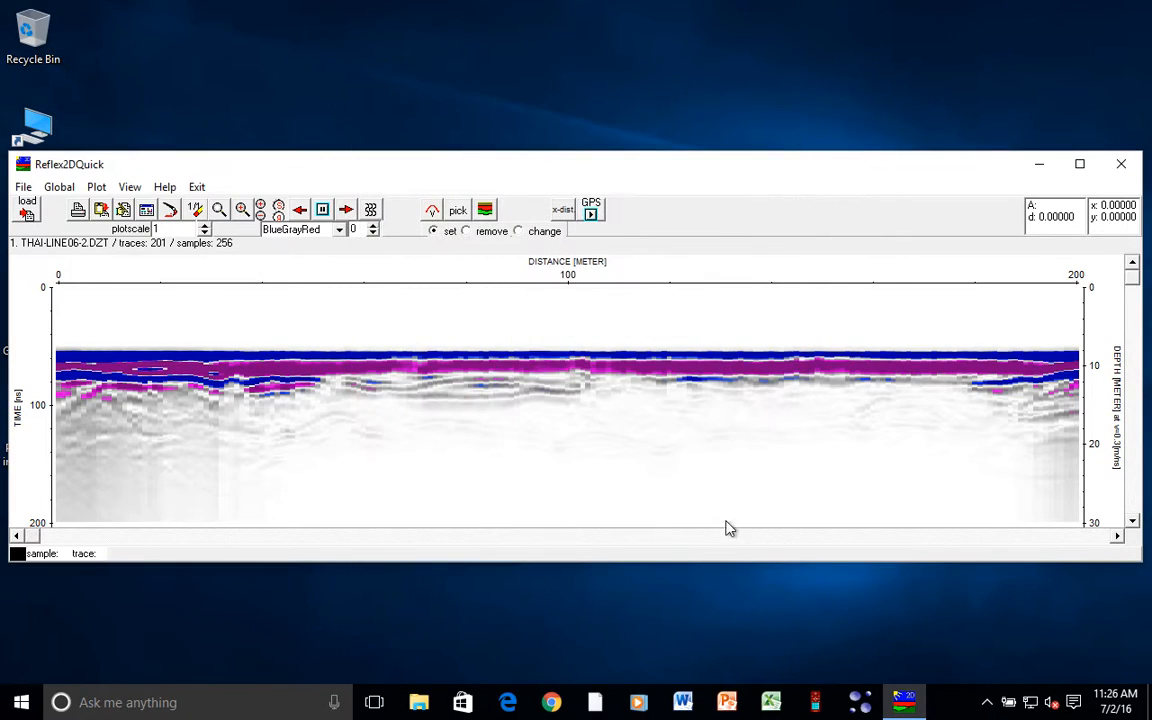
pyautogui.click(121, 210)
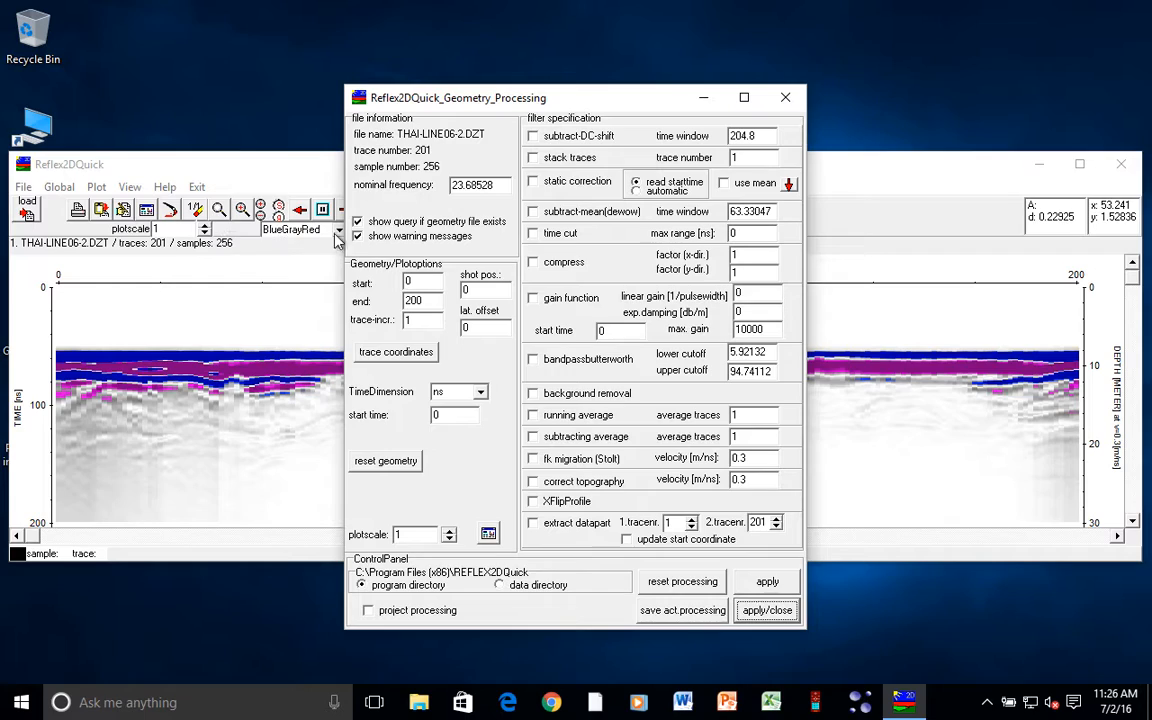
pyautogui.click(533, 184)
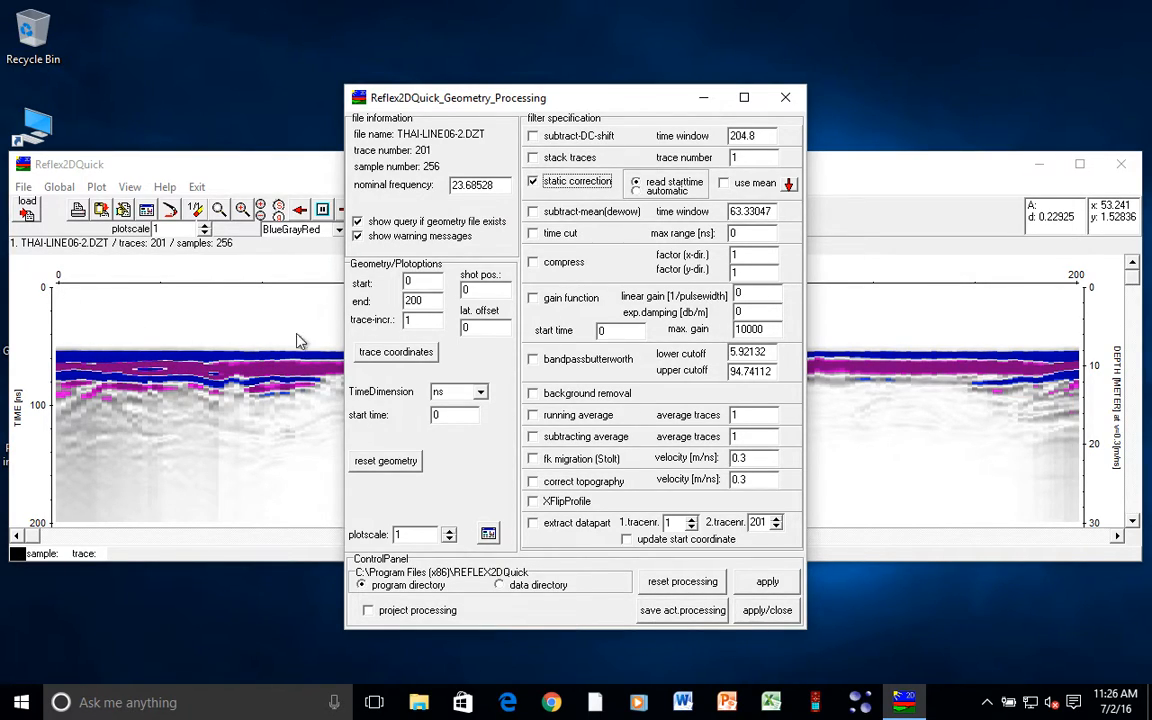
# - Apply automatic static correction and background removal to the profile, then move the settings aside
pyautogui.click(637, 191)
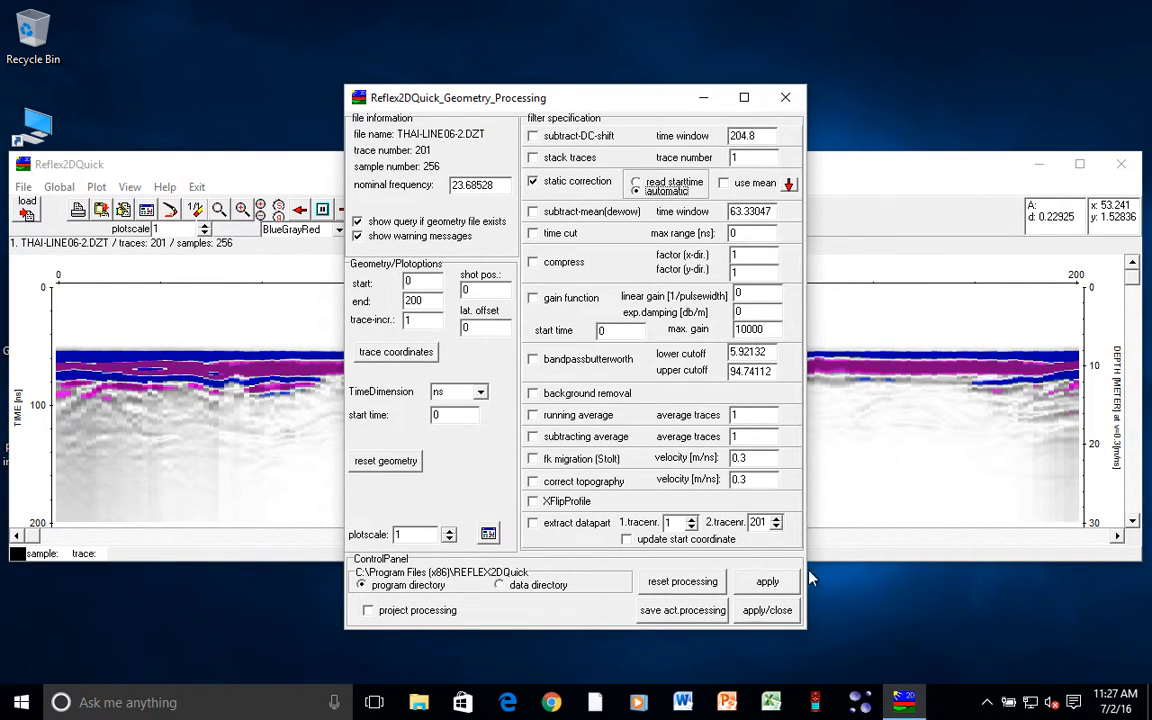
pyautogui.click(767, 581)
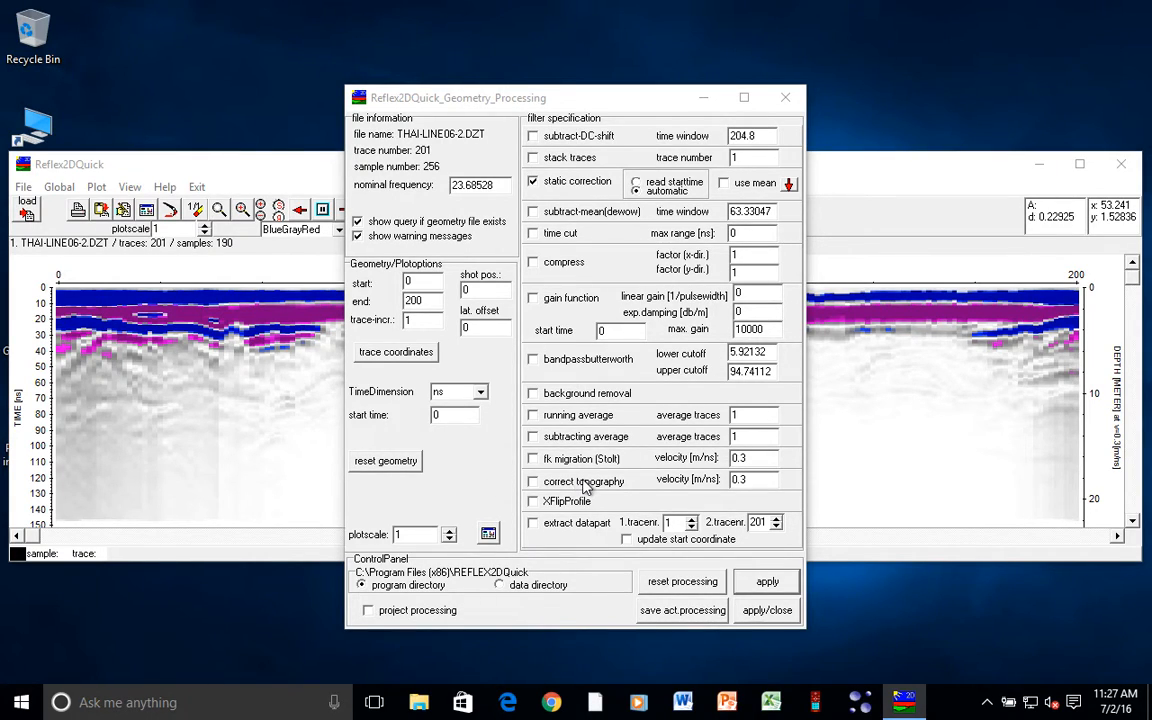
pyautogui.click(533, 393)
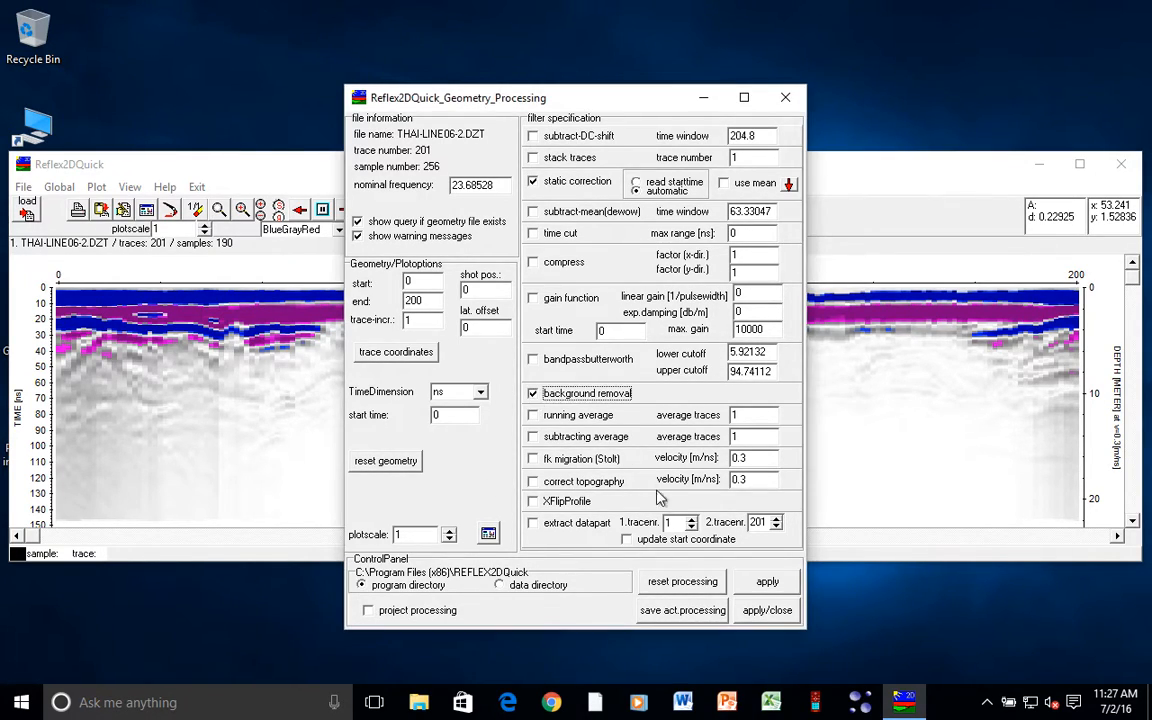
pyautogui.click(766, 581)
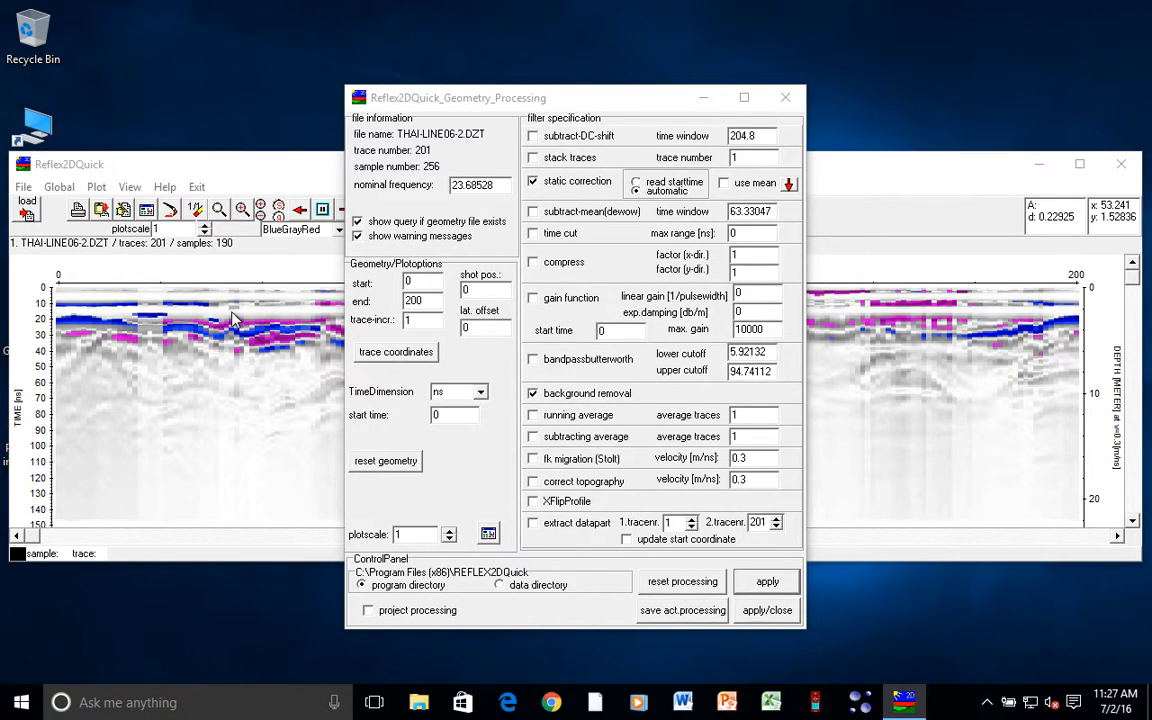
pyautogui.moveTo(455, 105); pyautogui.dragTo(518, 82)
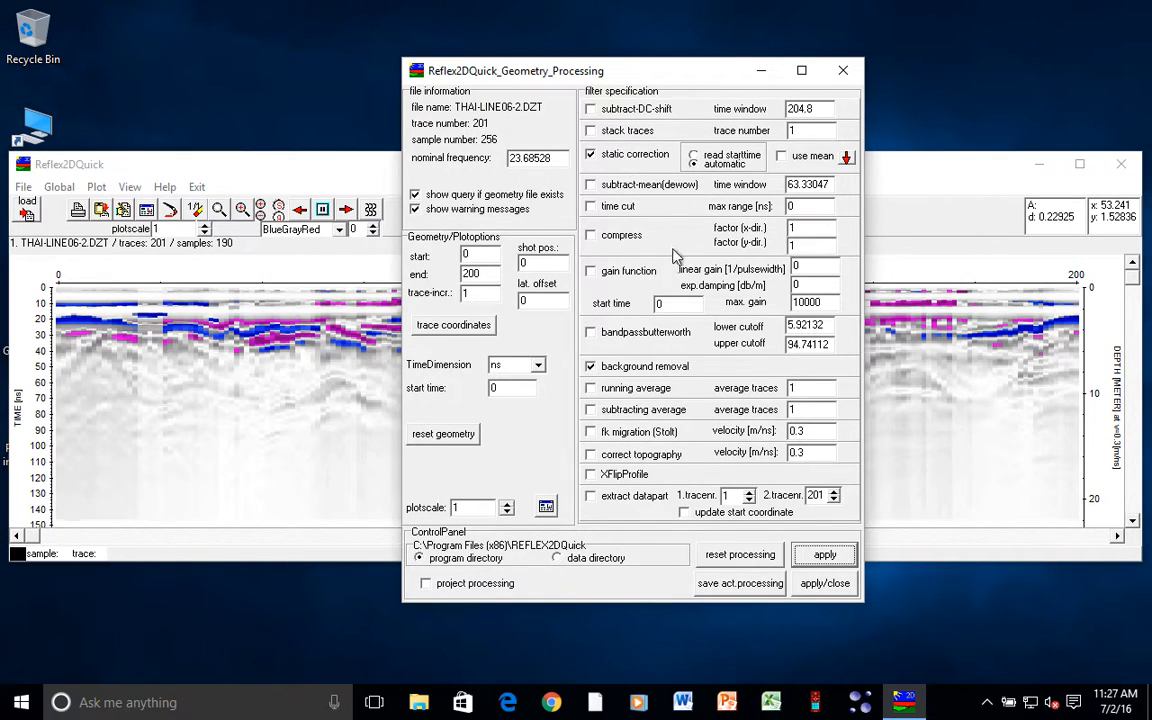
# - Enable the gain function with linear gain 1 and exp. damping 0.8, and apply it
pyautogui.click(595, 277)
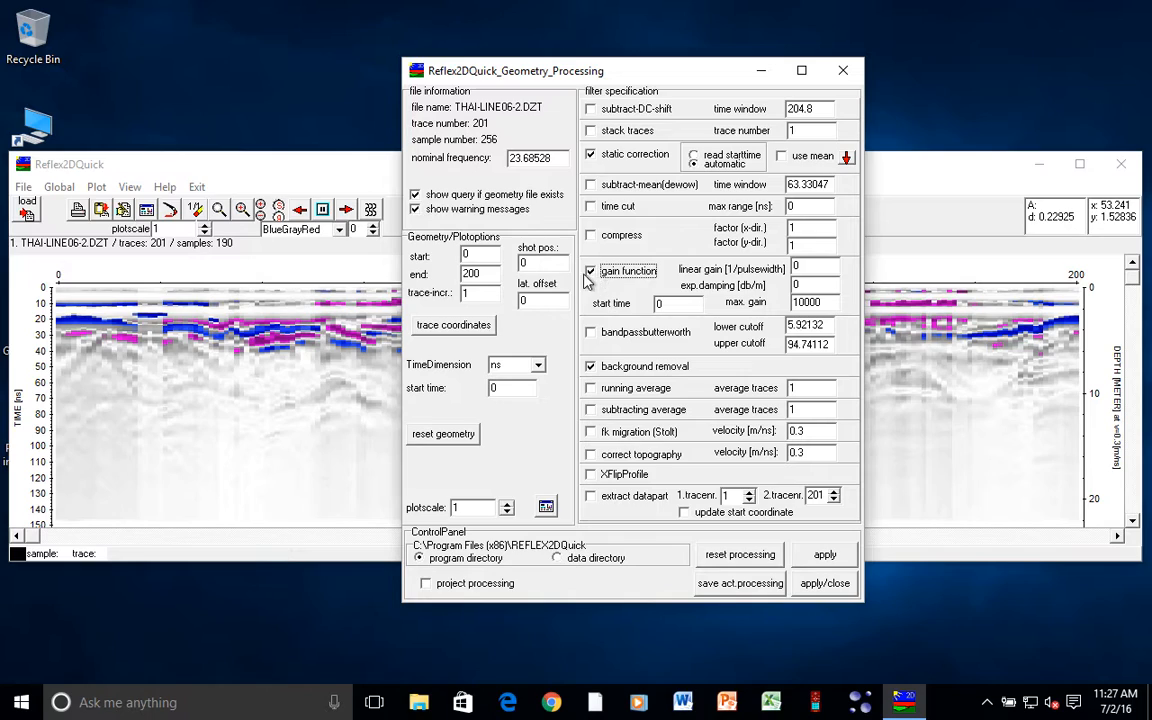
pyautogui.click(795, 267)
pyautogui.write('1')
pyautogui.click(838, 566)
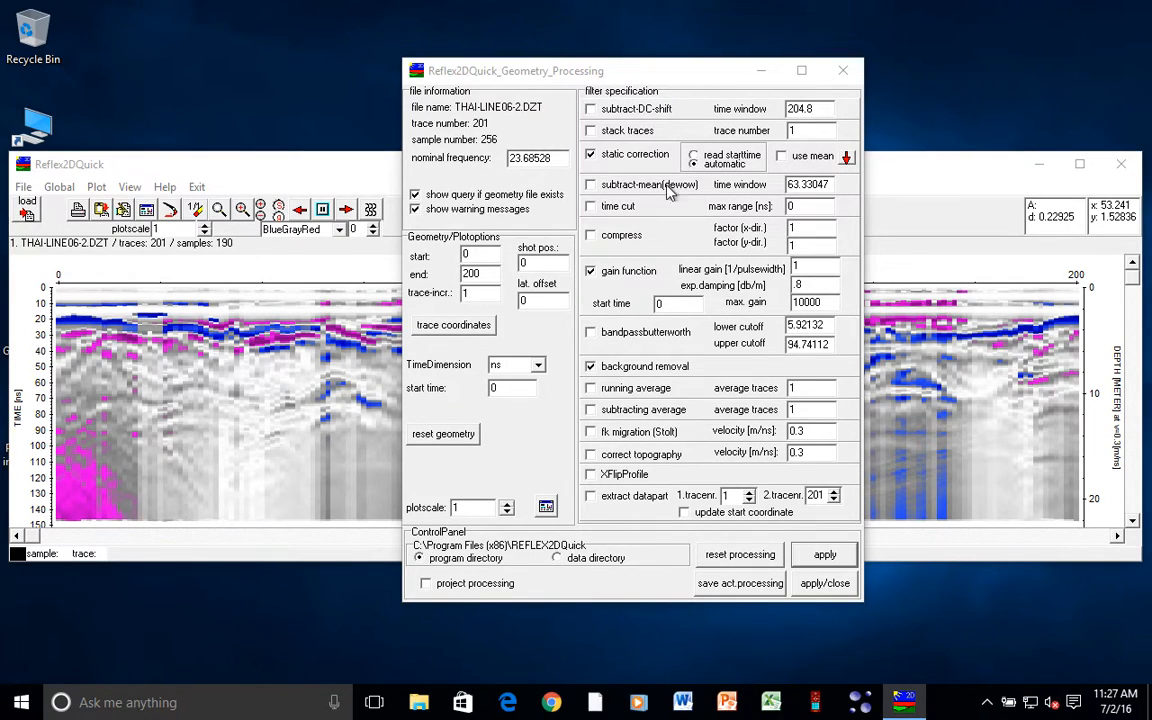
# - Enable and apply the subtract-mean (dewow) filter, then move the processing window off the profile
pyautogui.click(591, 186)
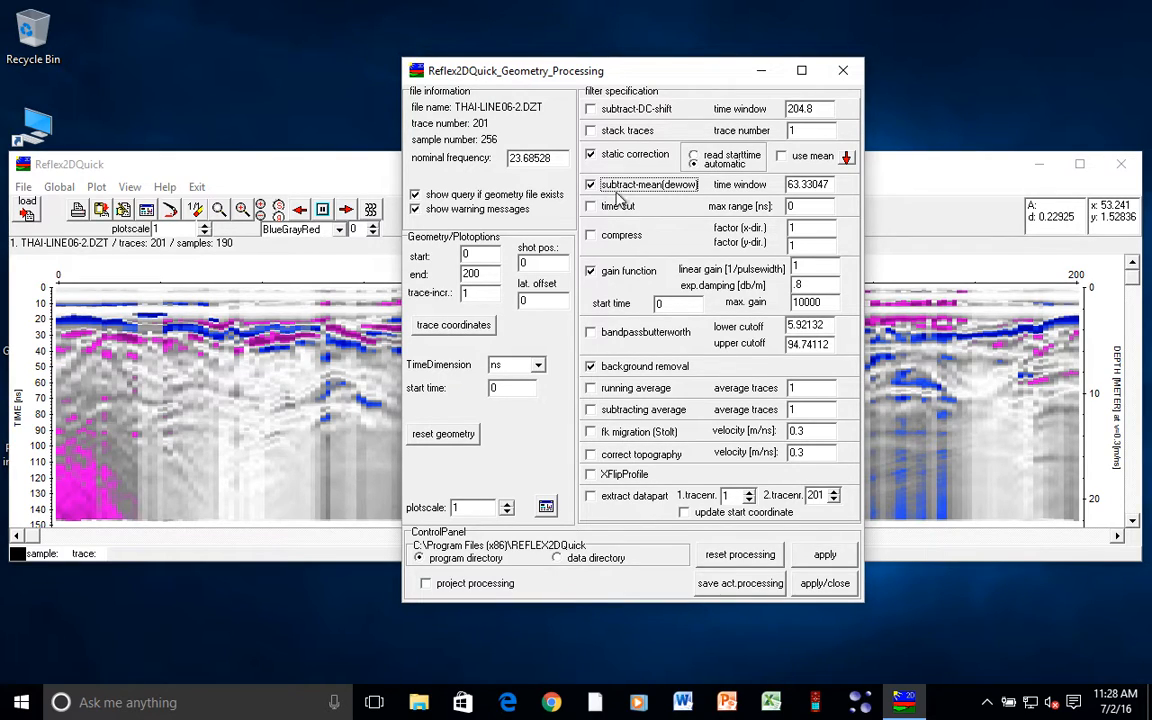
pyautogui.click(825, 562)
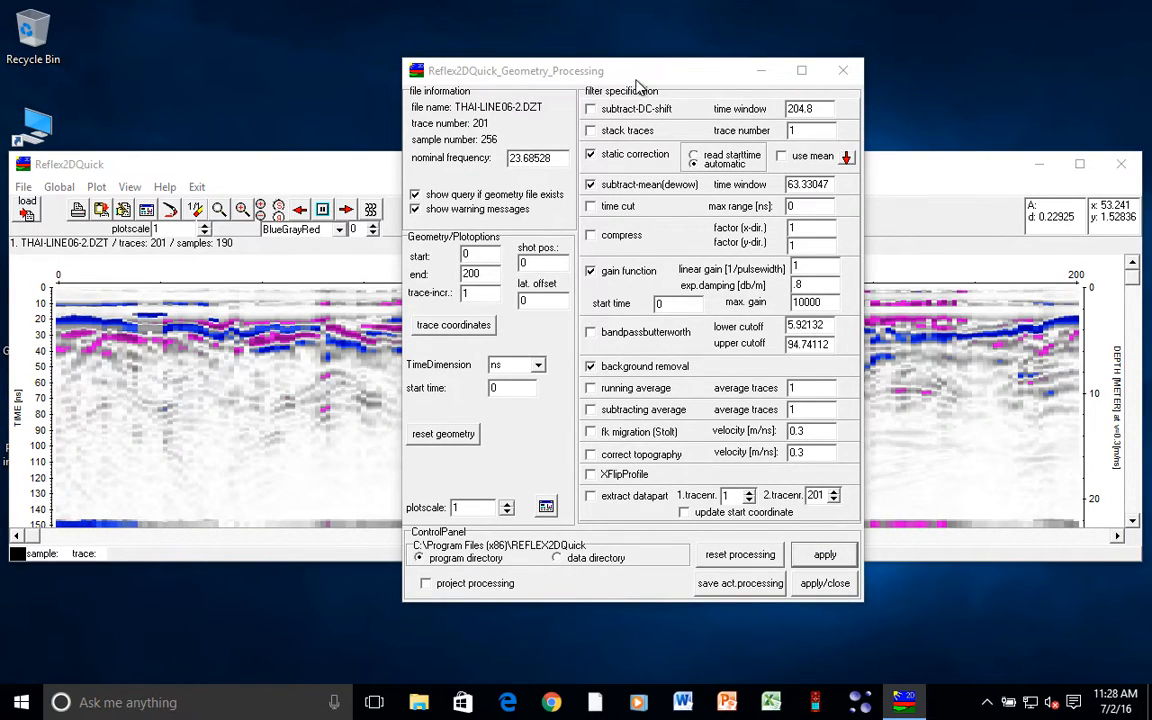
pyautogui.moveTo(646, 77); pyautogui.dragTo(724, 117)
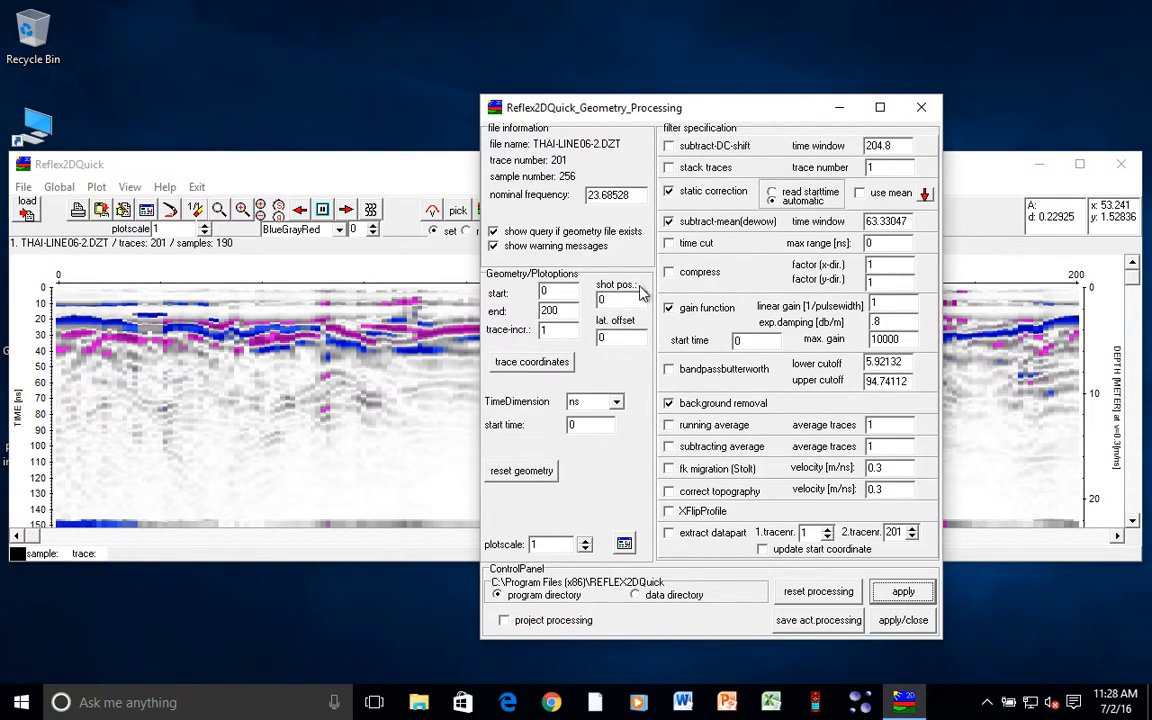
pyautogui.click(669, 469)
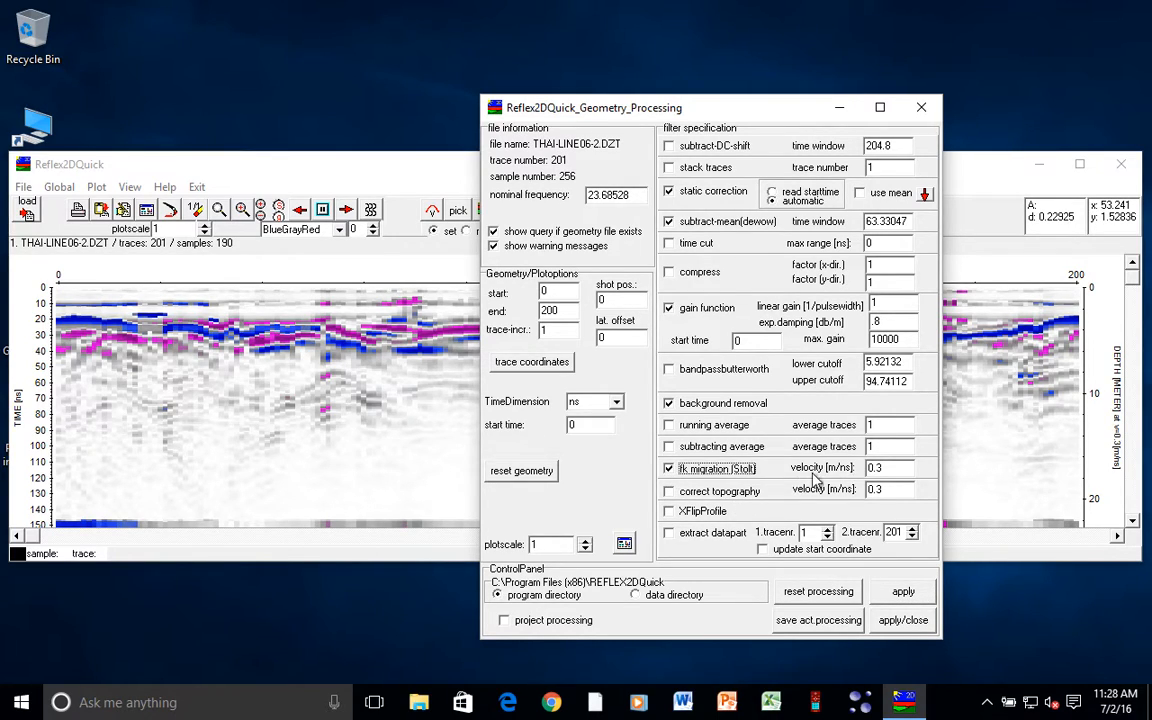
pyautogui.click(912, 592)
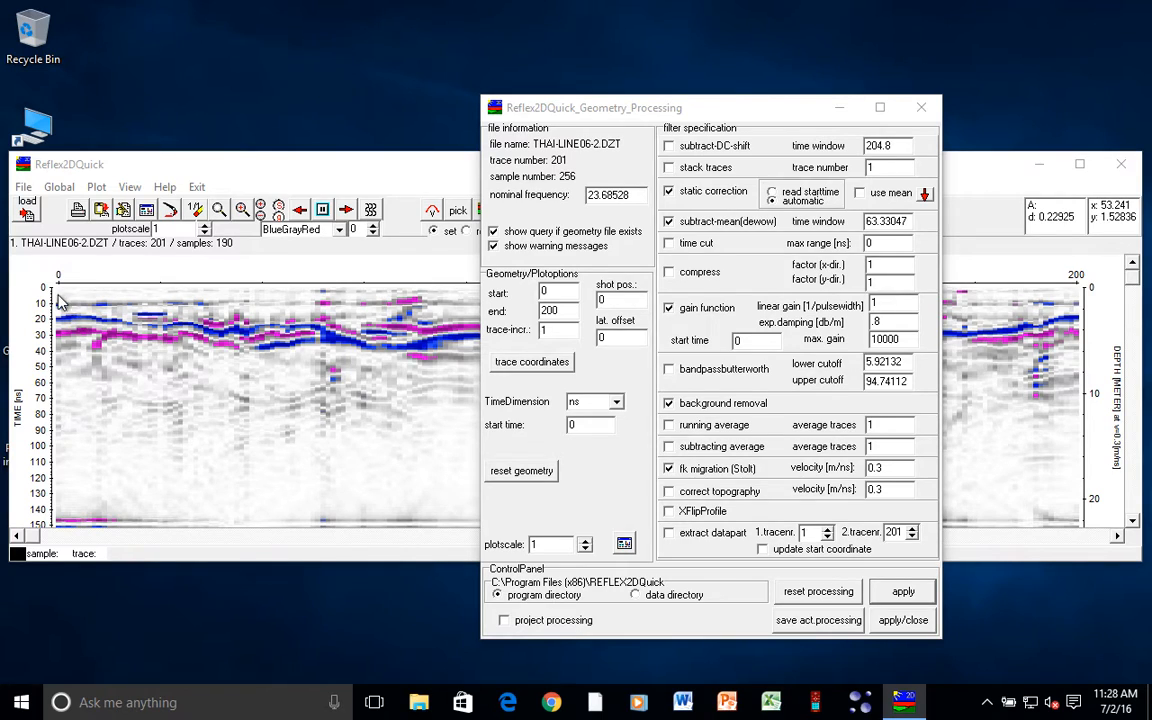
pyautogui.moveTo(705, 115); pyautogui.dragTo(780, 49)
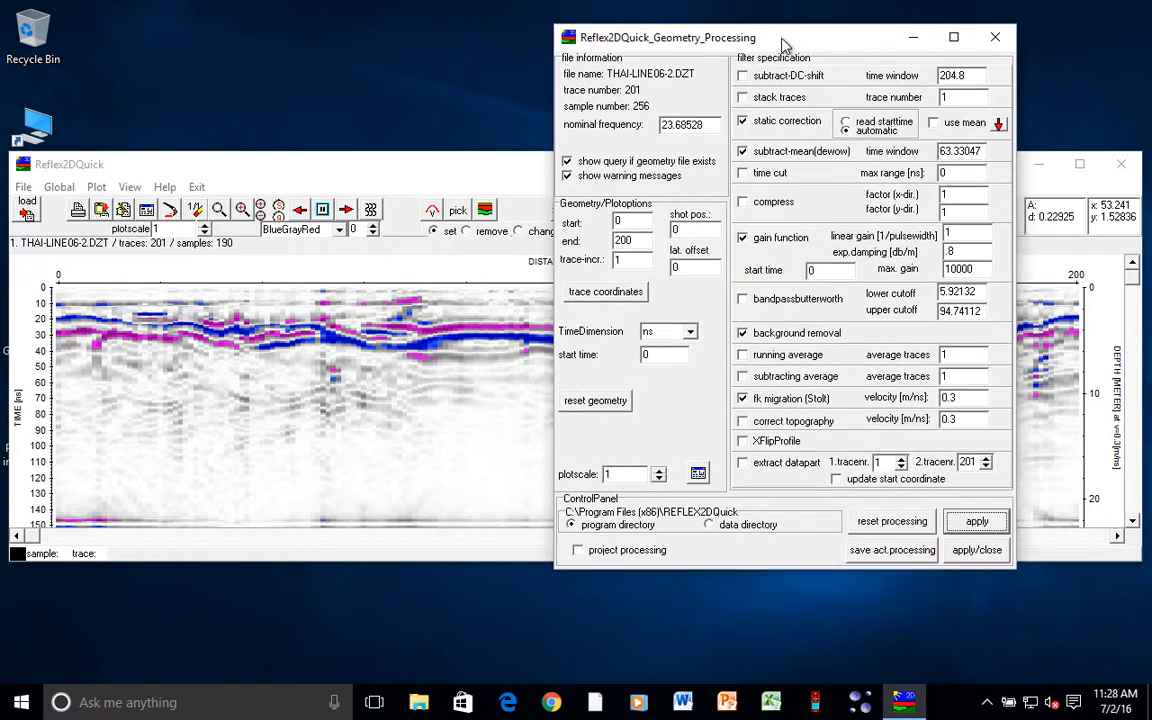
pyautogui.click(741, 402)
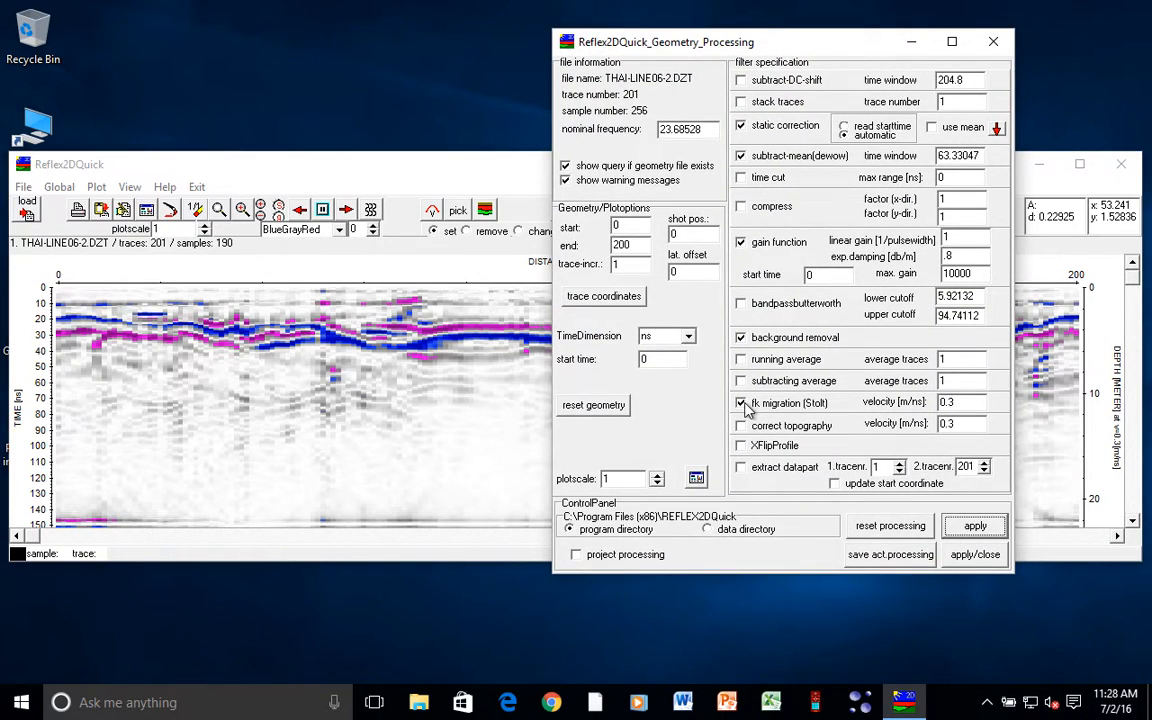
pyautogui.click(975, 525)
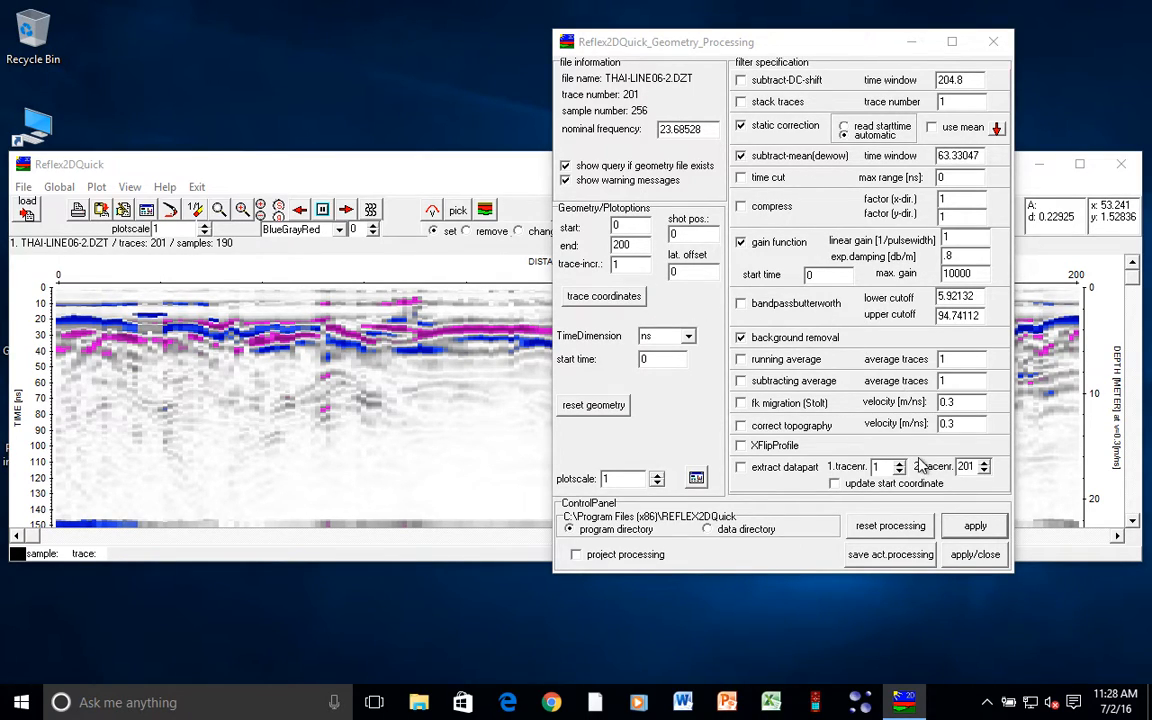
# - Keep the filters and set the plot options' depth-axis velocity to 0.25 m/ns
pyautogui.click(990, 555)
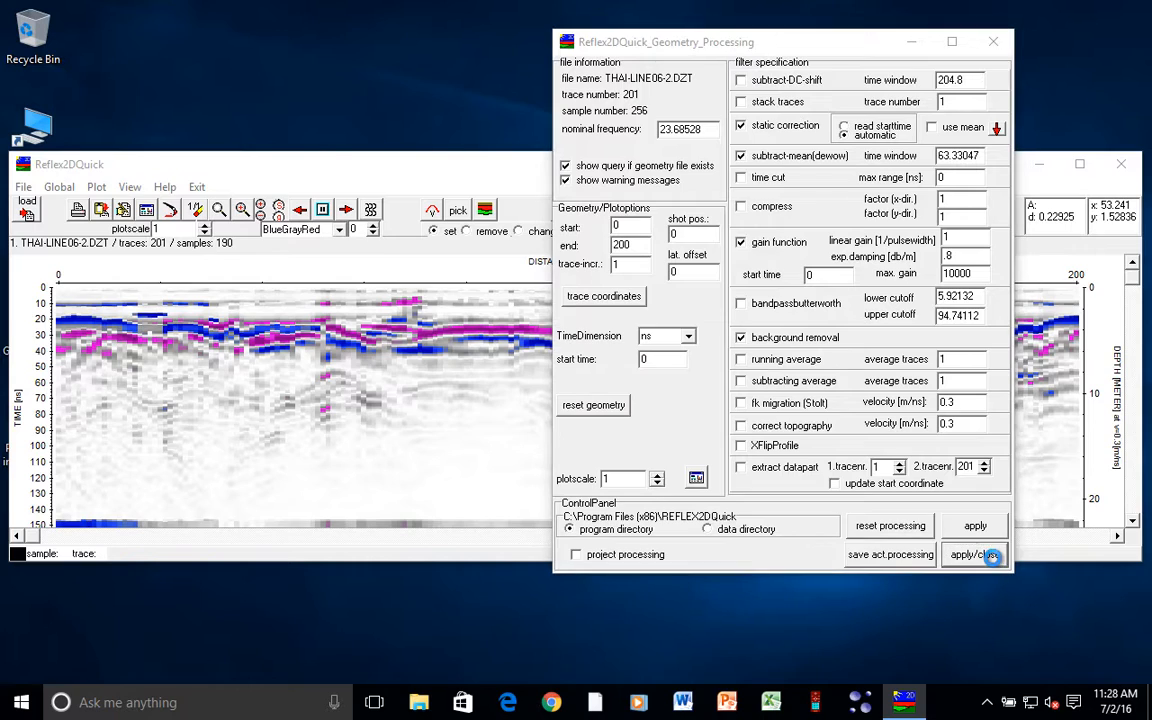
pyautogui.click(146, 212)
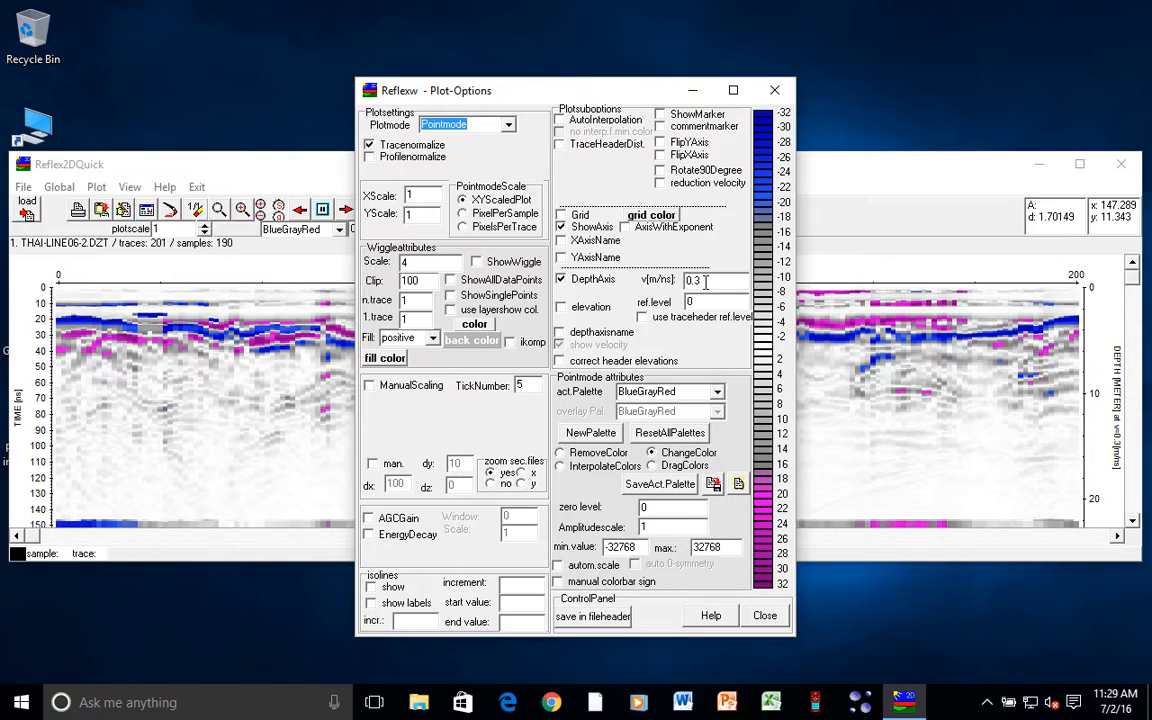
pyautogui.click(731, 279)
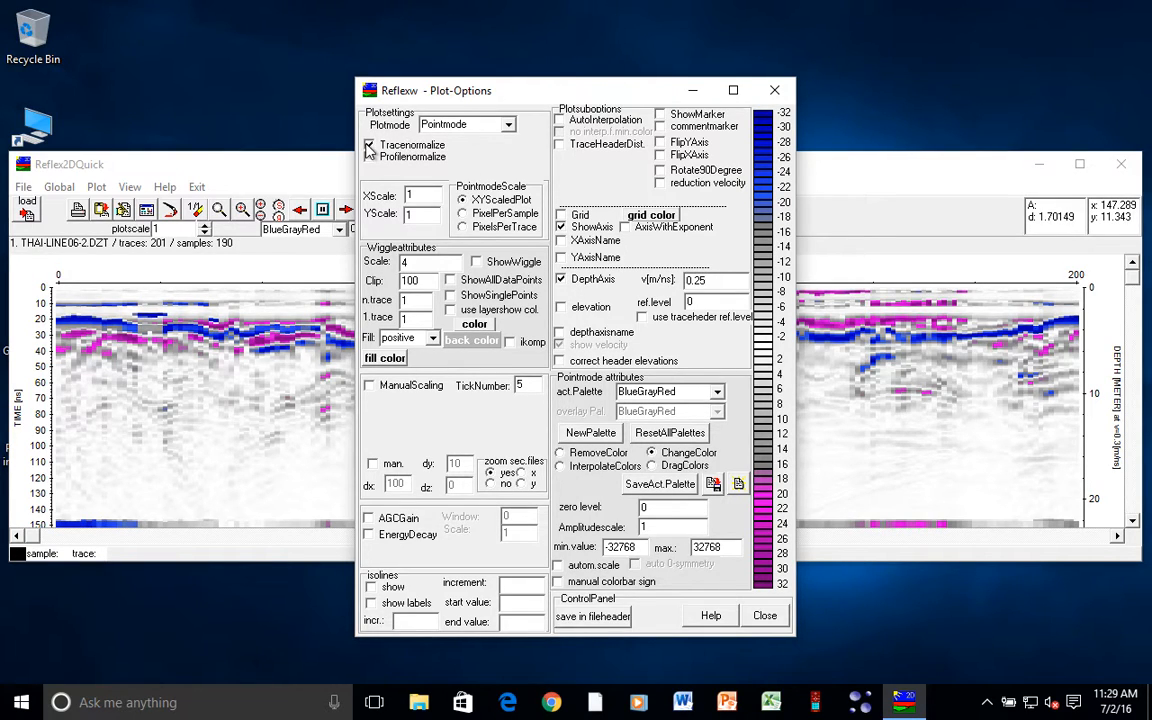
pyautogui.click(765, 615)
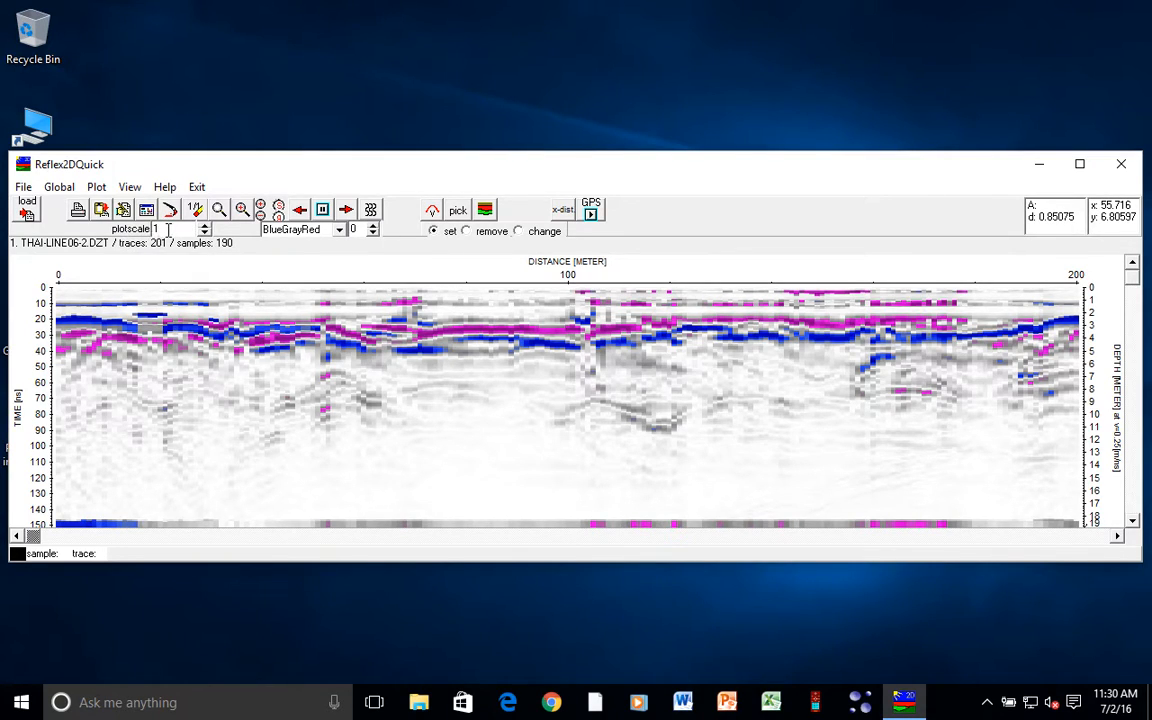
# - Adjust the plot scale to 2.293236 and switch the colour palette to Rainbow1
pyautogui.click(205, 226)
pyautogui.click(205, 226)
pyautogui.click(205, 226)
pyautogui.click(205, 226)
pyautogui.click(205, 226)
pyautogui.click(205, 226)
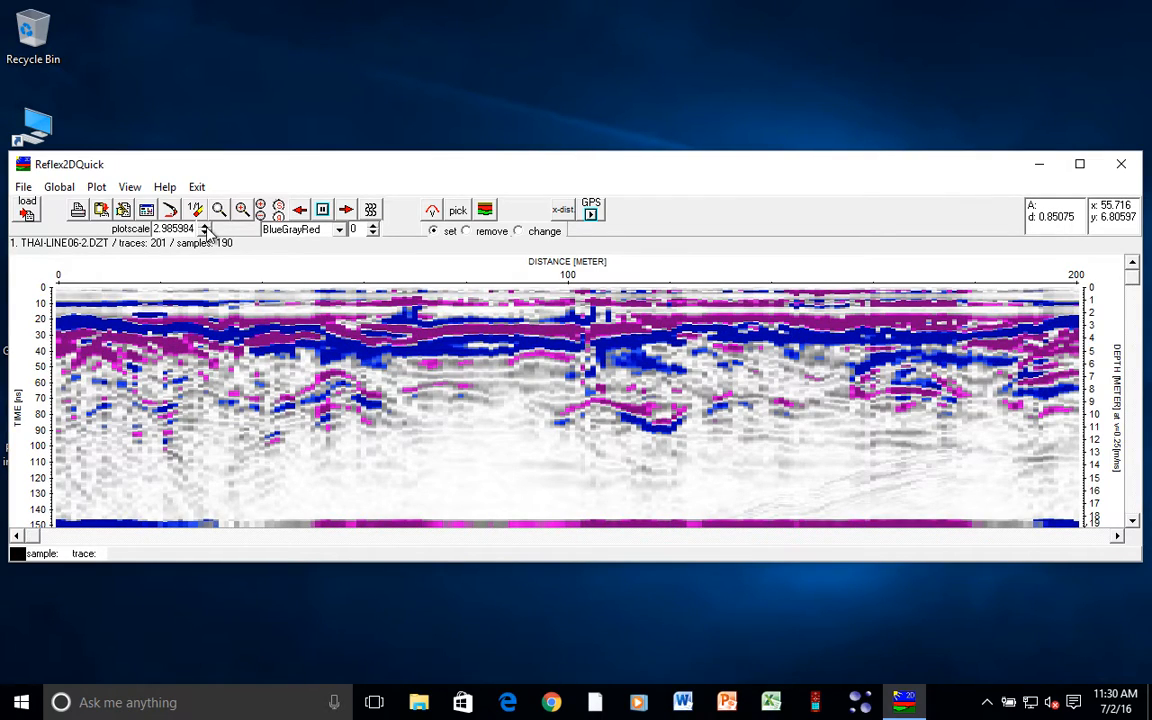
pyautogui.click(205, 226)
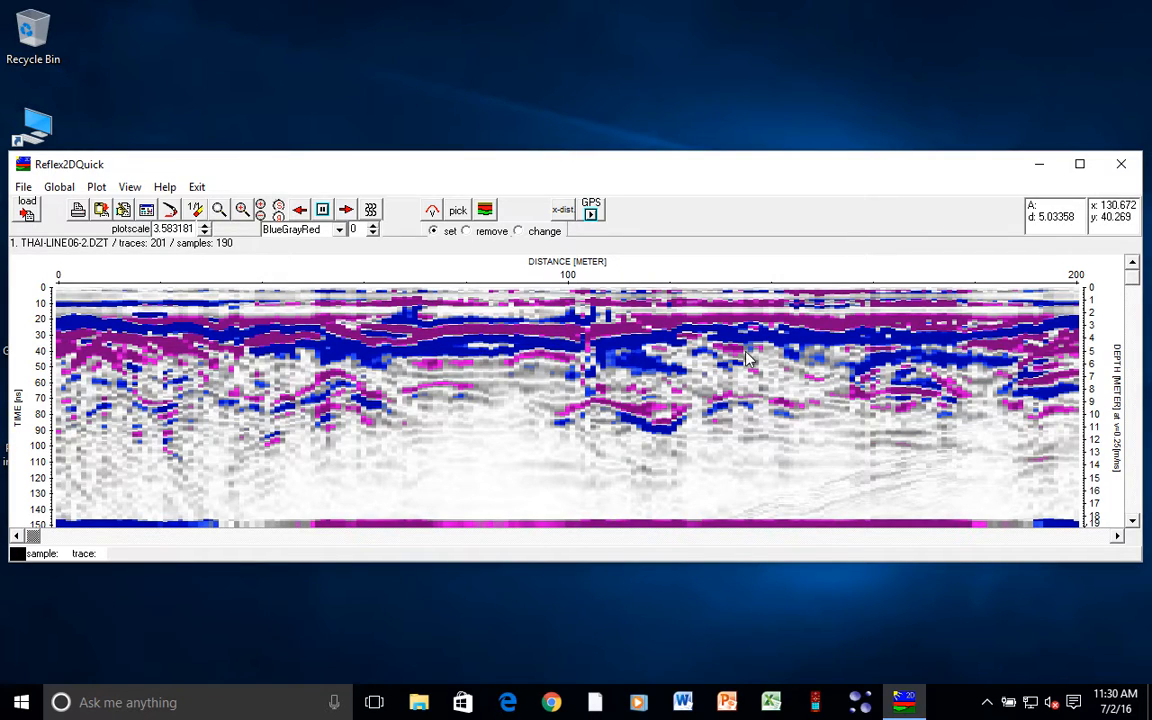
pyautogui.click(204, 233)
pyautogui.click(204, 233)
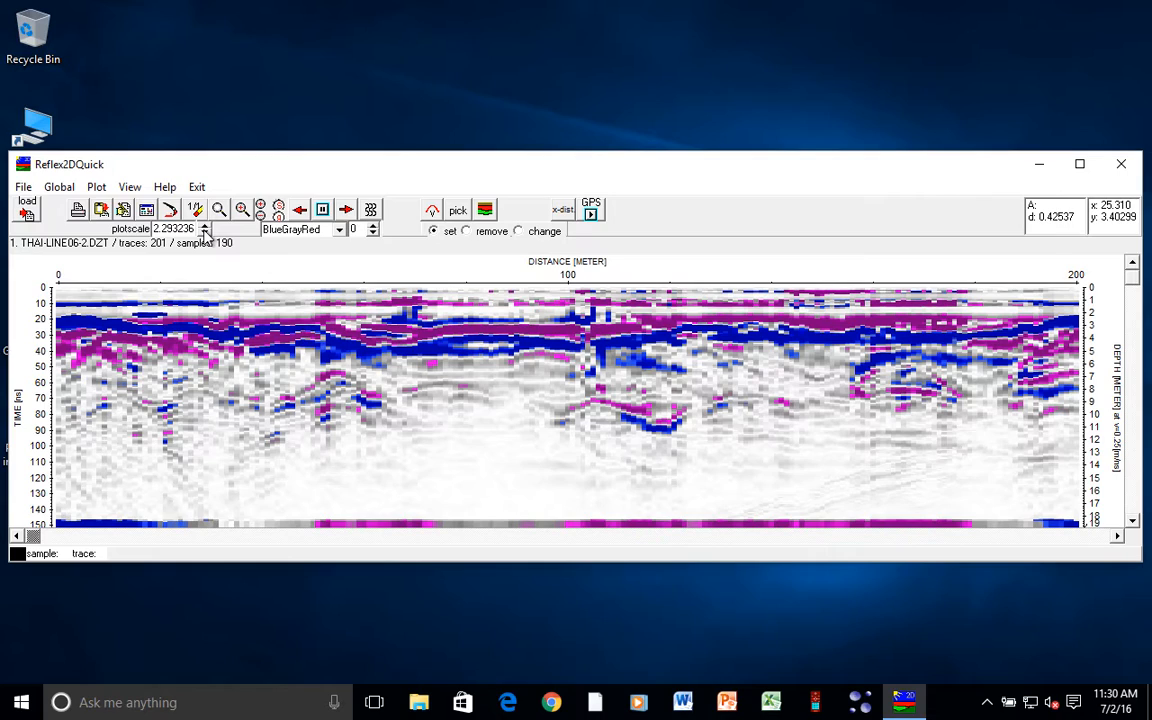
pyautogui.click(310, 229)
pyautogui.click(295, 247)
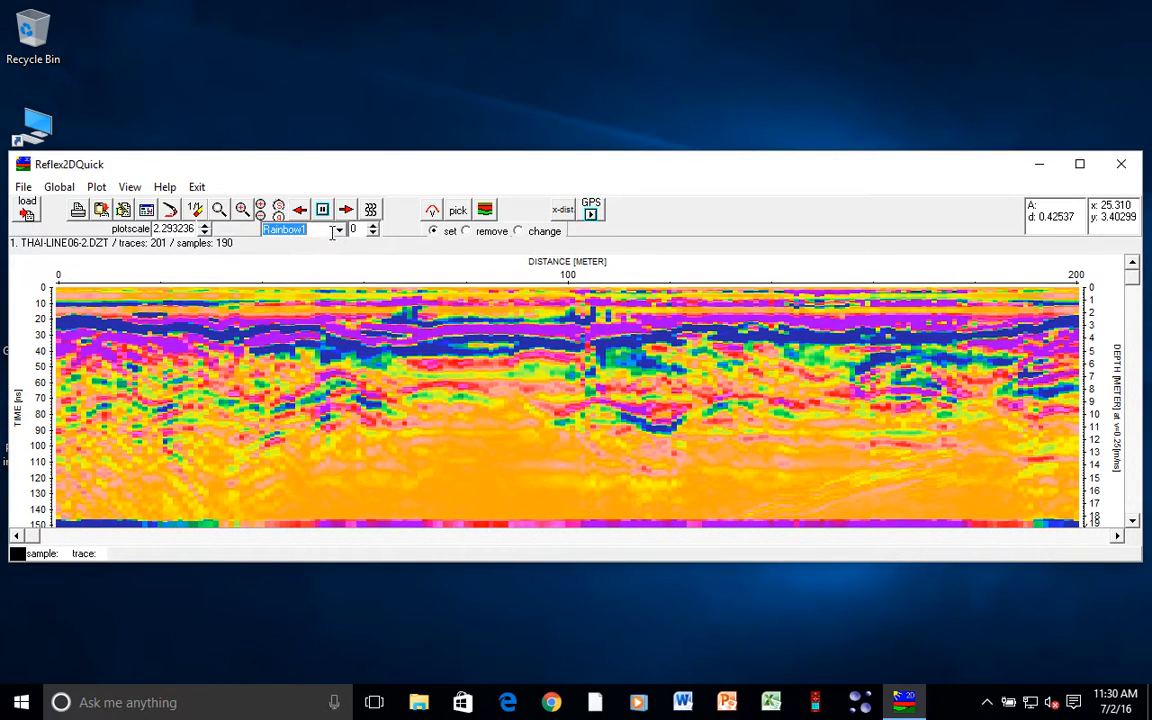
# - Change the colour palette via Rainbow2 to BlueGrayRed and shorten the profile window
pyautogui.click(339, 230)
pyautogui.click(316, 260)
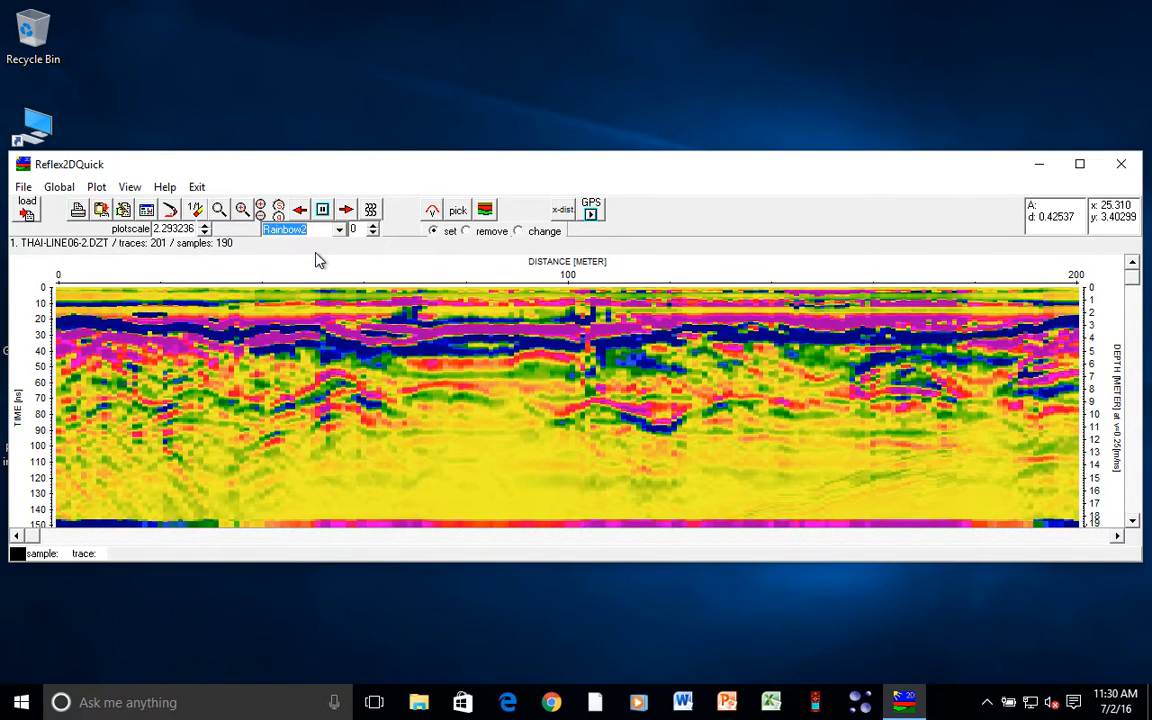
pyautogui.click(339, 230)
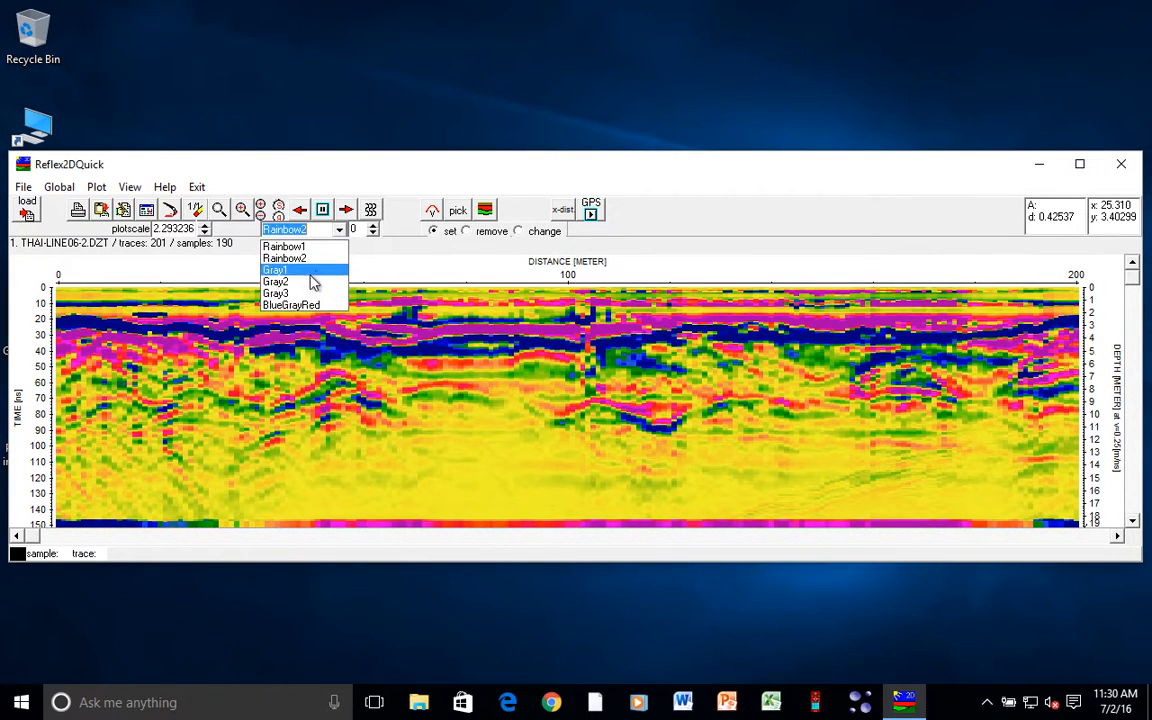
pyautogui.click(297, 305)
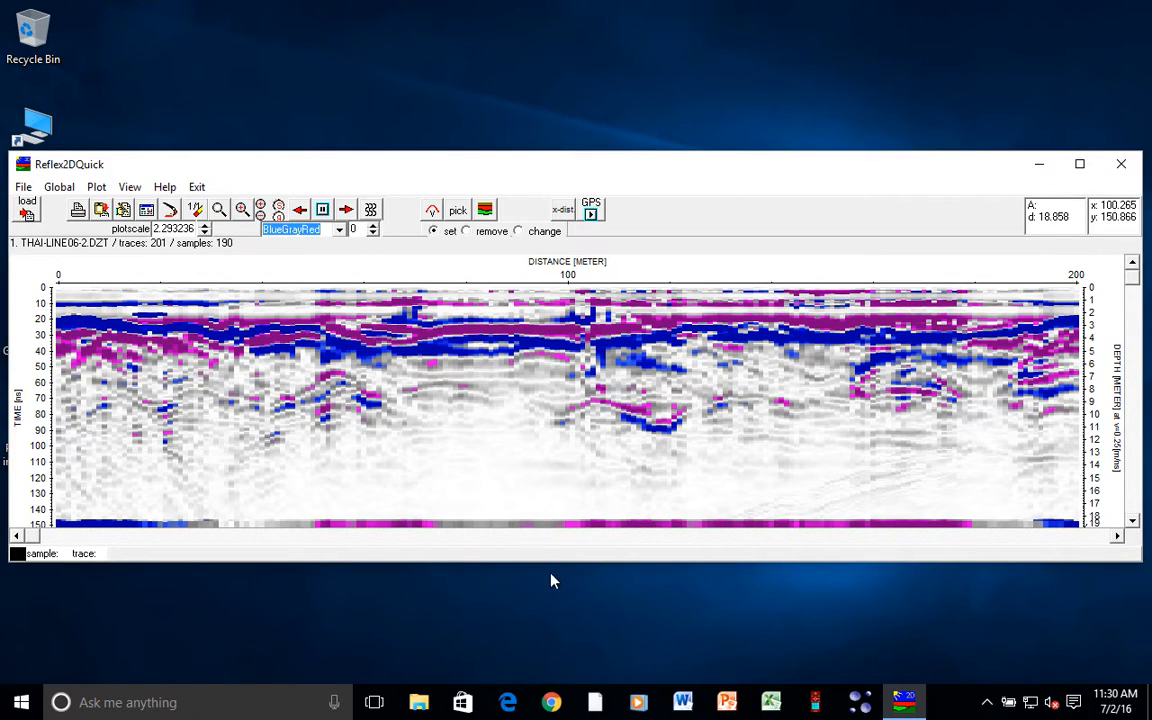
pyautogui.moveTo(554, 563); pyautogui.dragTo(556, 440)
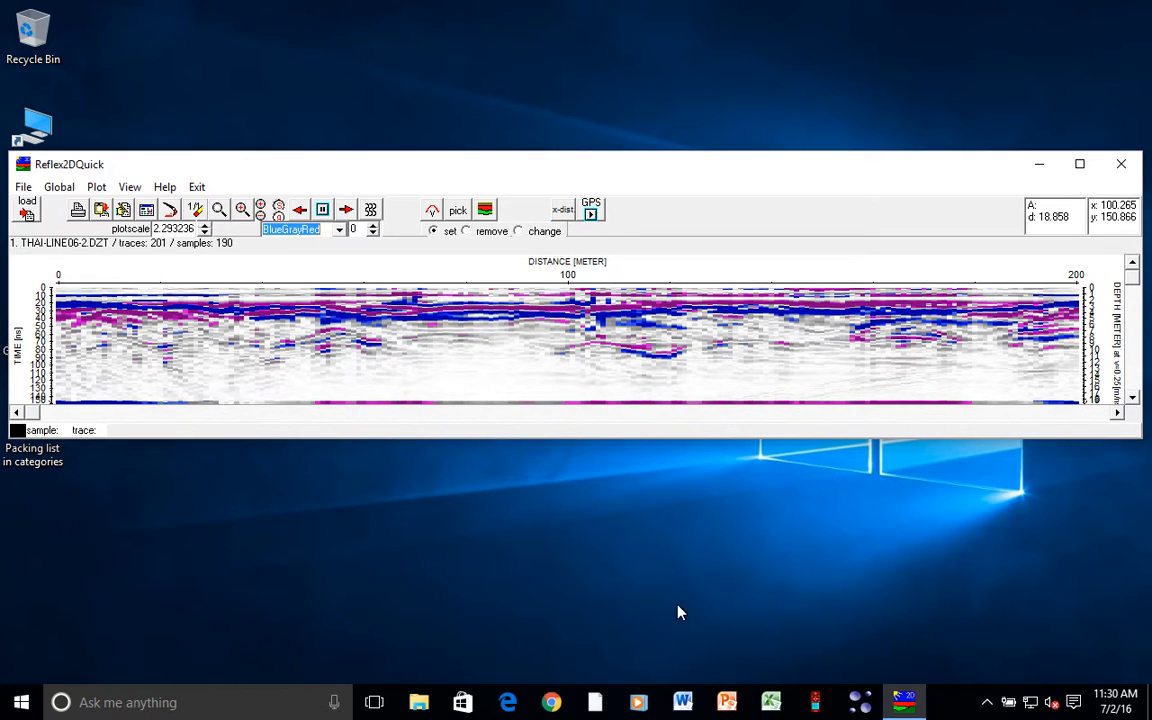
# - Enable a running average over 4 traces, apply it, and close the processing settings
pyautogui.click(124, 206)
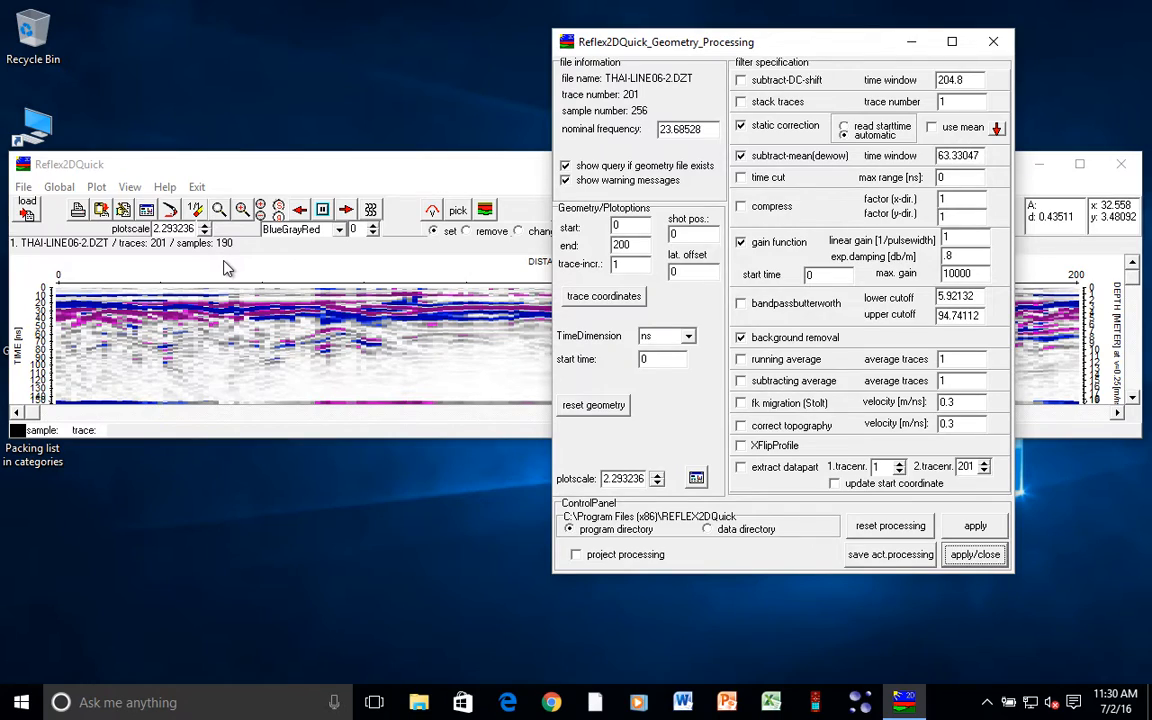
pyautogui.click(741, 360)
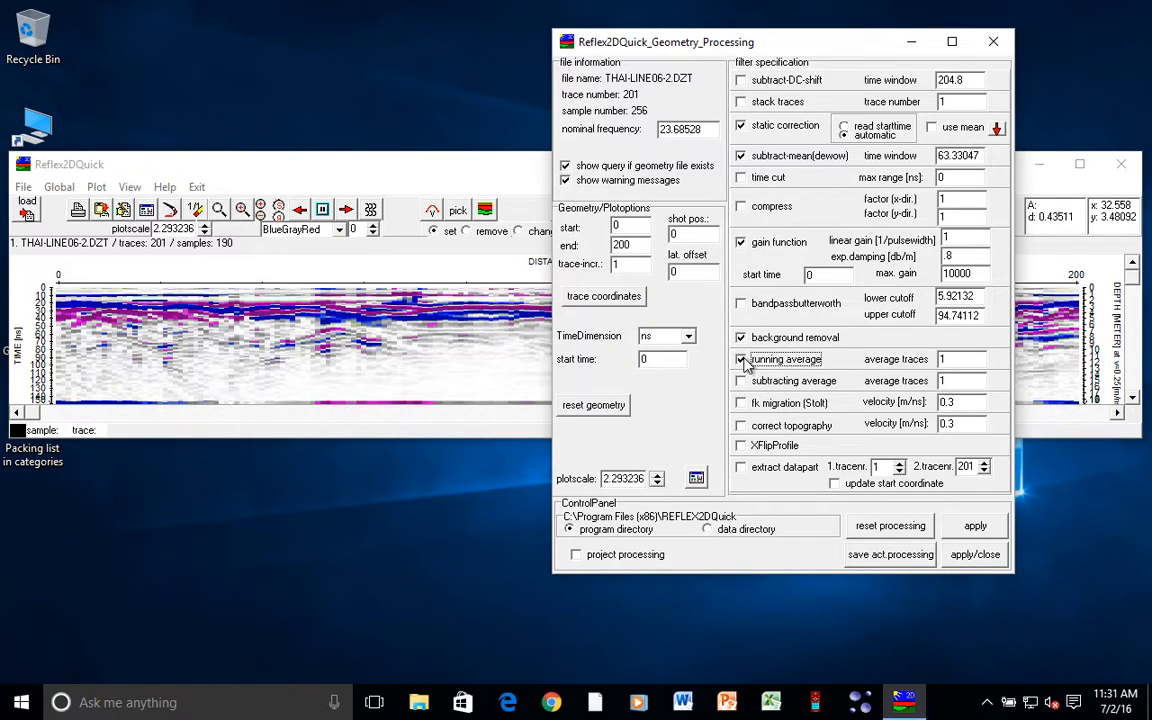
pyautogui.moveTo(795, 46); pyautogui.dragTo(795, 161)
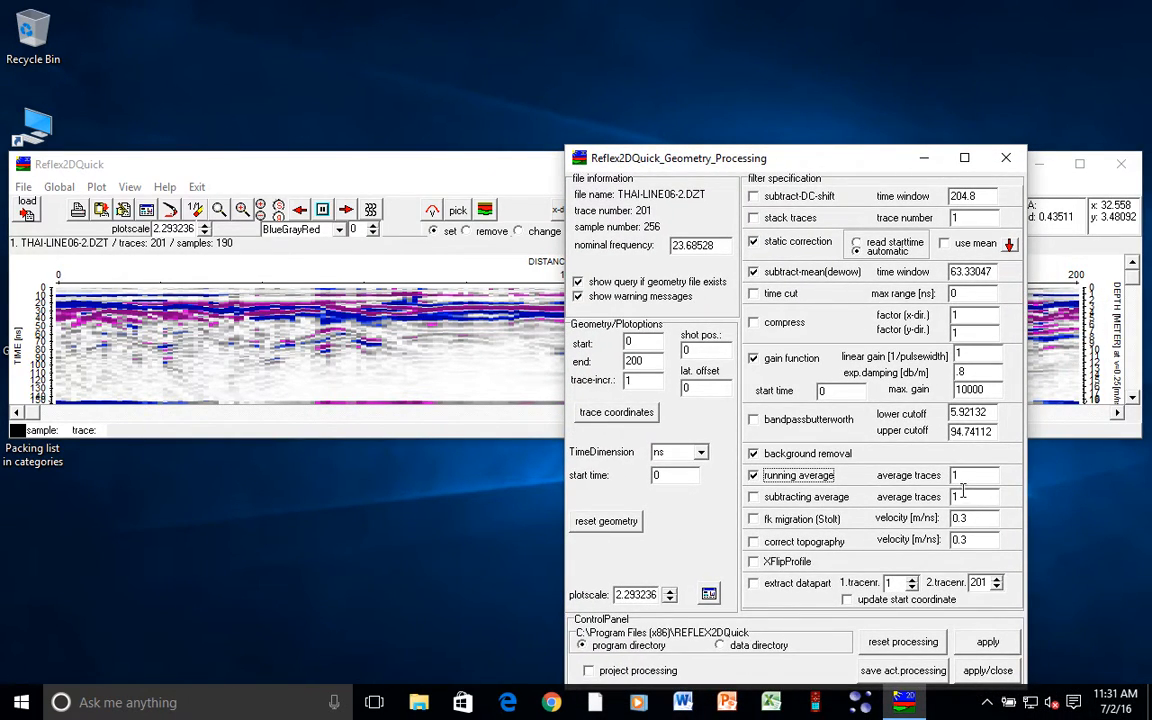
pyautogui.press('Tab')
pyautogui.write('4')
pyautogui.moveTo(818, 147)
pyautogui.mouseDown()
pyautogui.moveTo(818, 160)
pyautogui.moveTo(818, 147)
pyautogui.mouseUp()
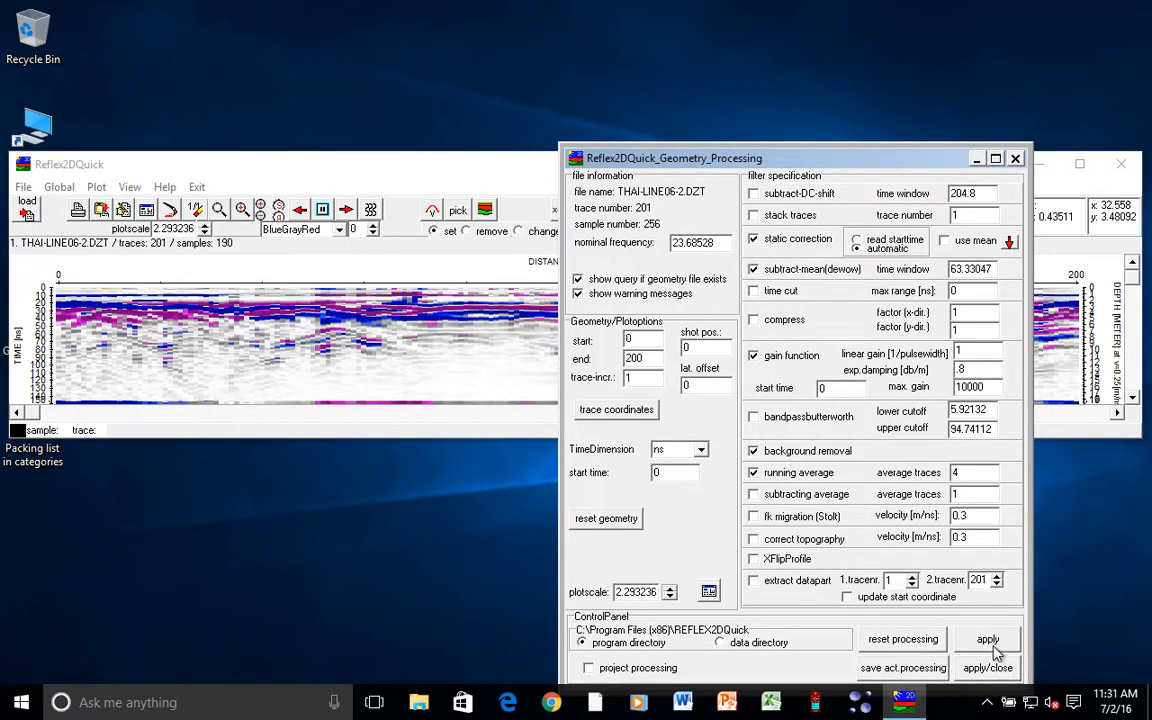
pyautogui.click(990, 641)
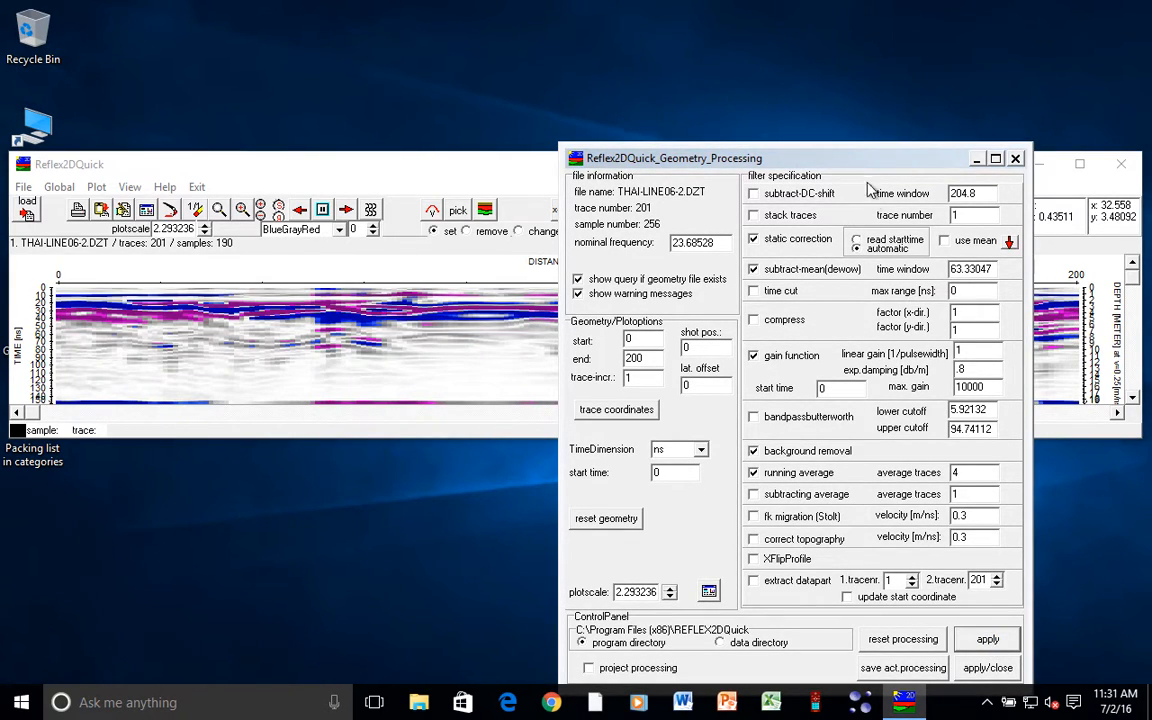
pyautogui.moveTo(784, 162); pyautogui.dragTo(832, 72)
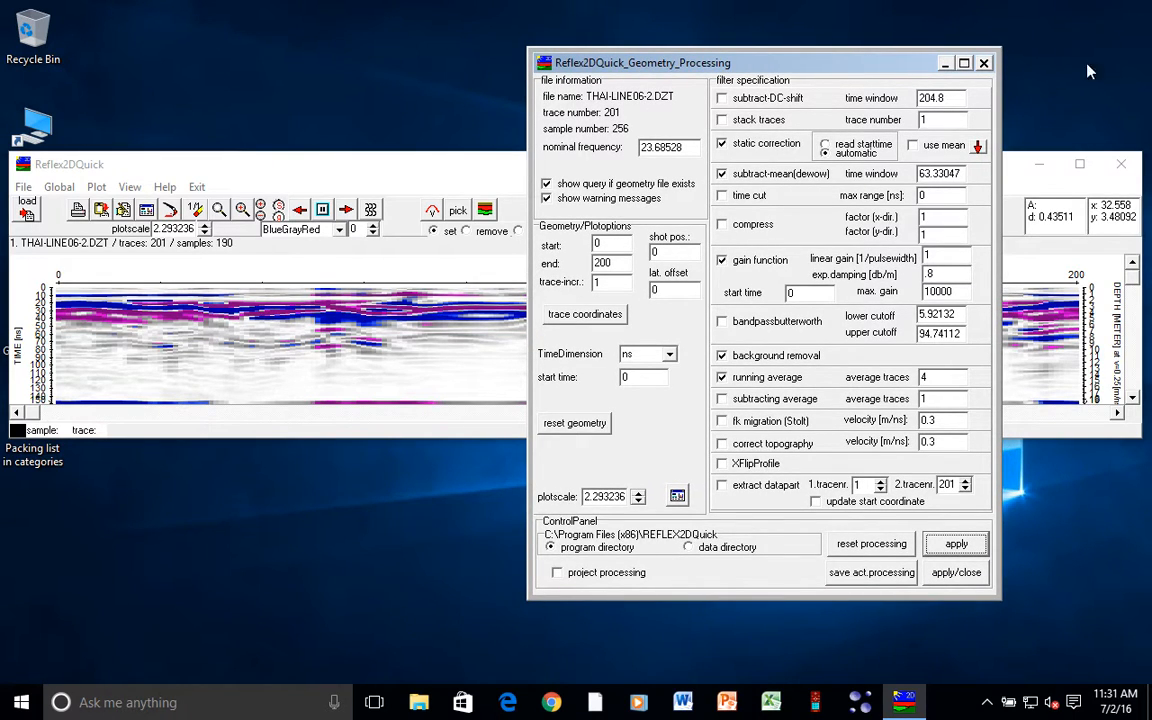
pyautogui.click(956, 572)
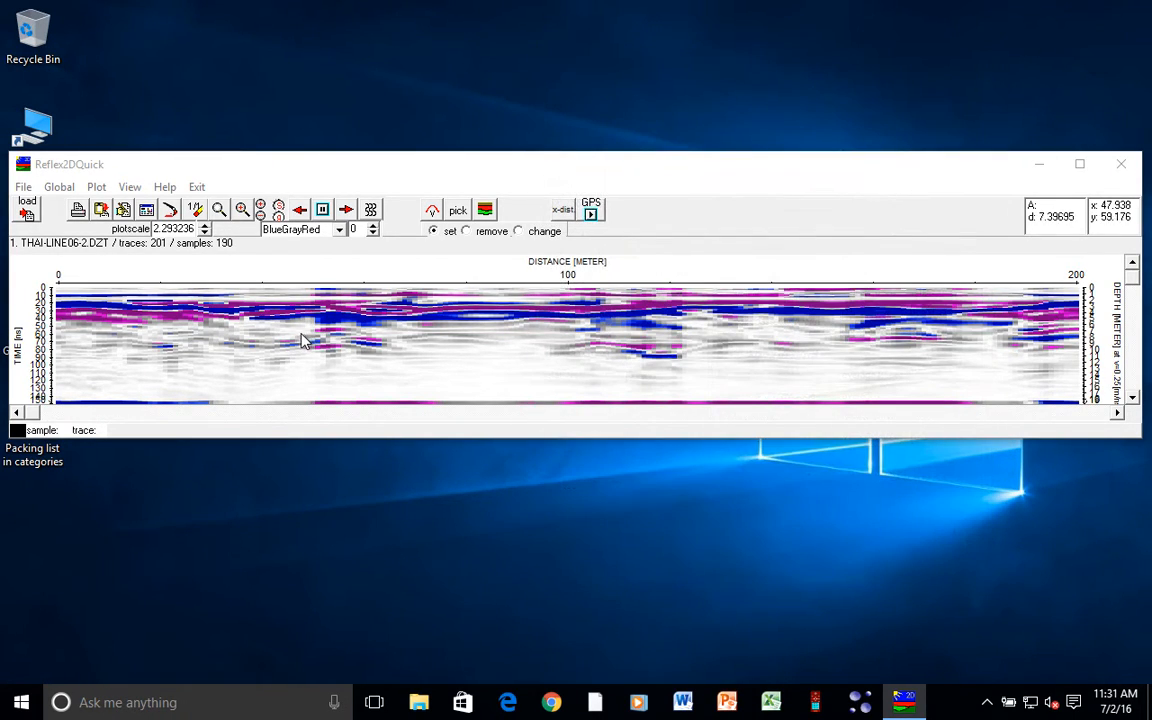
# - Compare wiggle and point display modes, enlarge the profile window, and finish in colour point mode
pyautogui.click(371, 210)
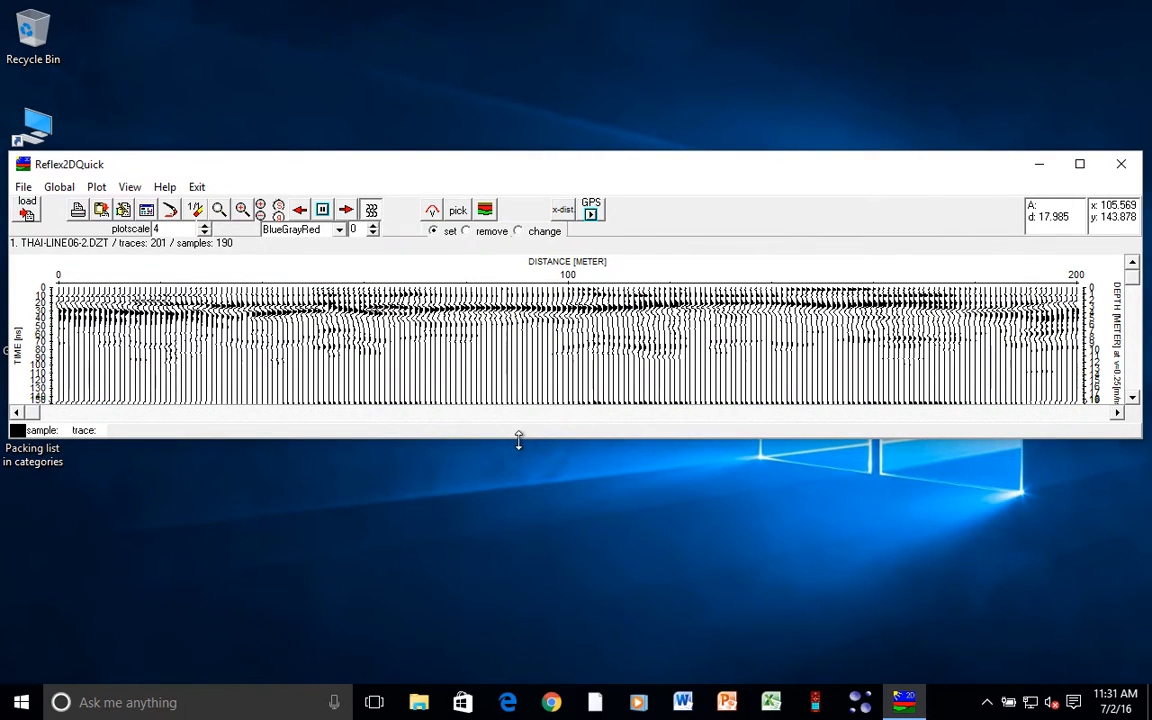
pyautogui.moveTo(518, 440); pyautogui.dragTo(512, 573)
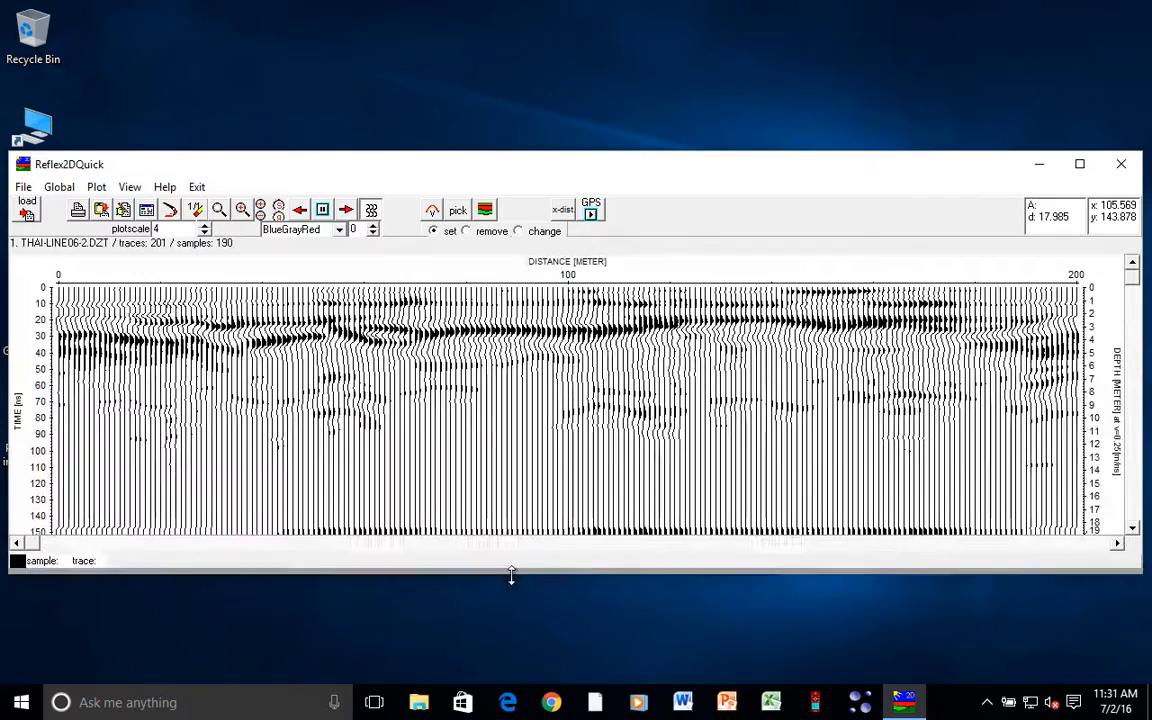
pyautogui.click(371, 210)
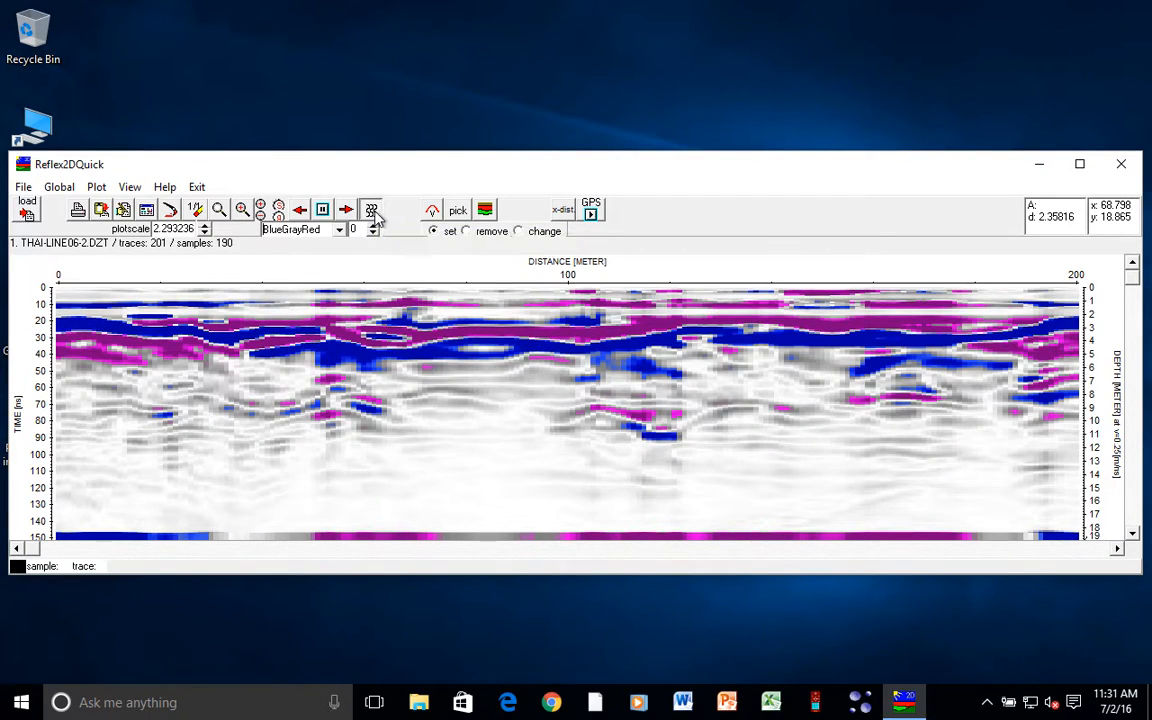
pyautogui.click(373, 213)
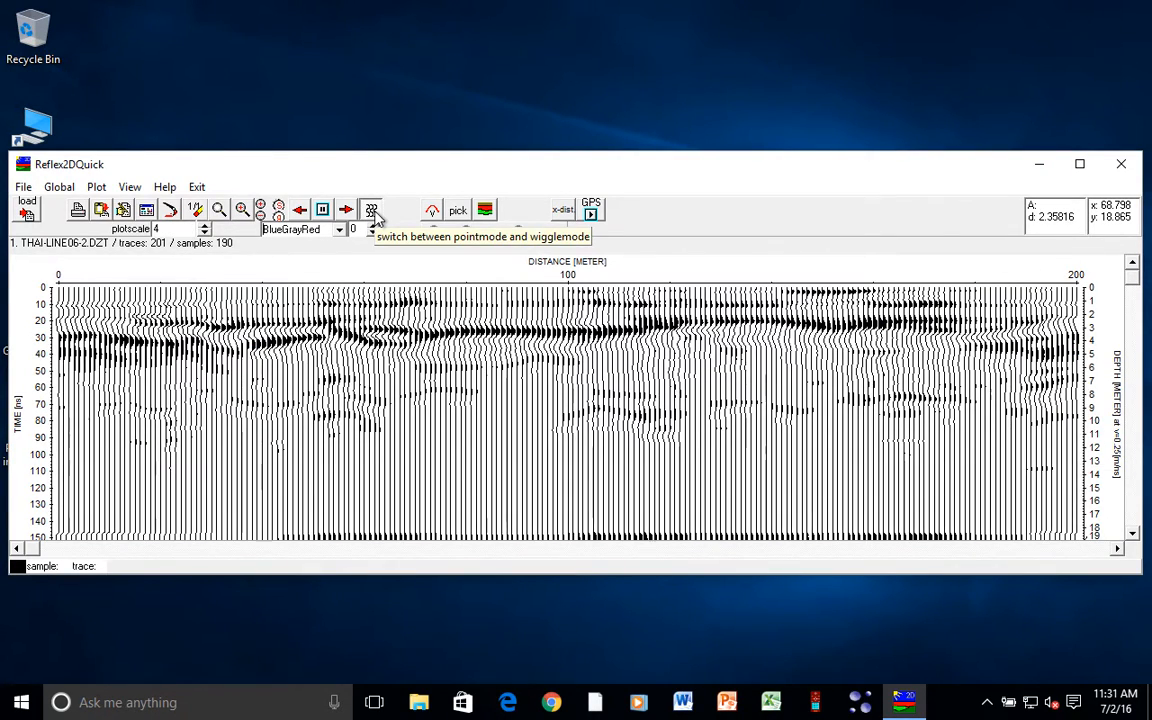
pyautogui.click(372, 212)
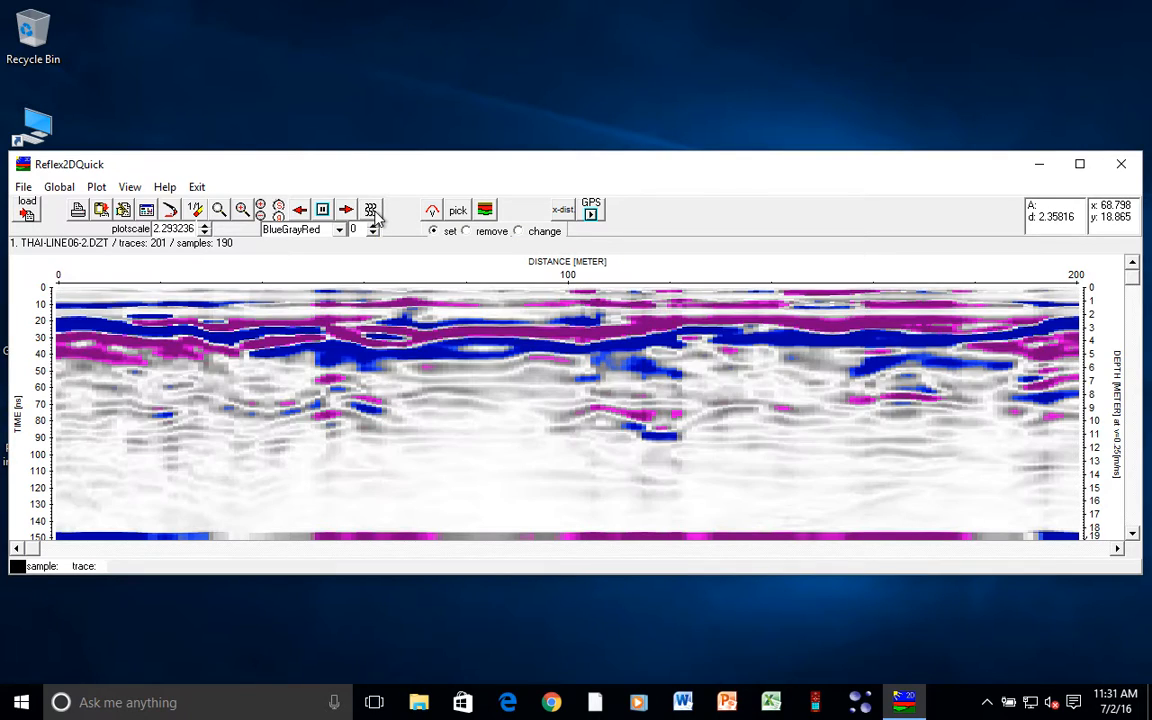
pyautogui.click(22, 186)
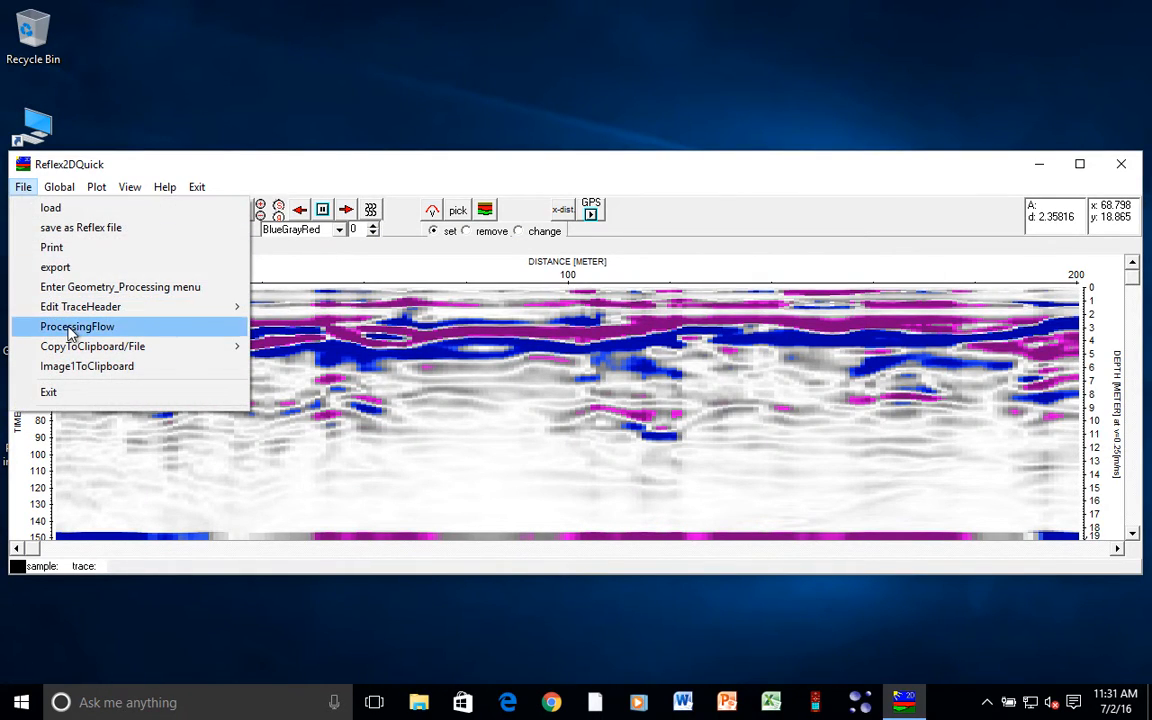
# - Set up a data export with RADAN 32Bit as the output format
pyautogui.click(114, 271)
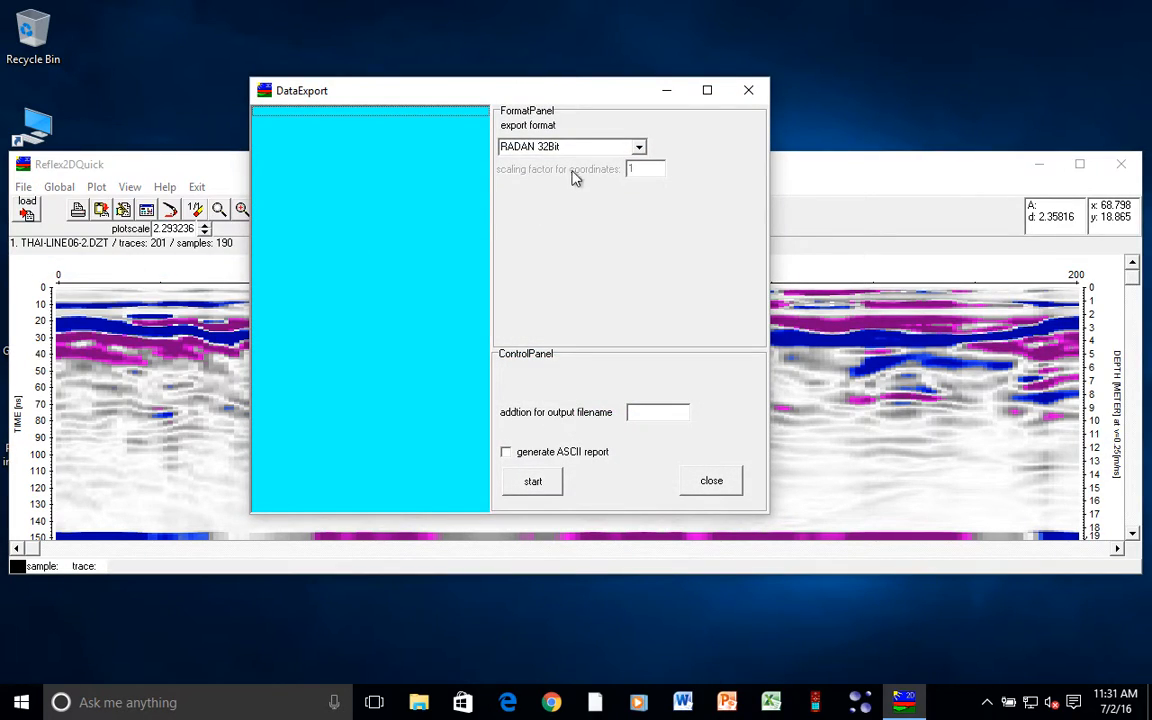
pyautogui.click(640, 147)
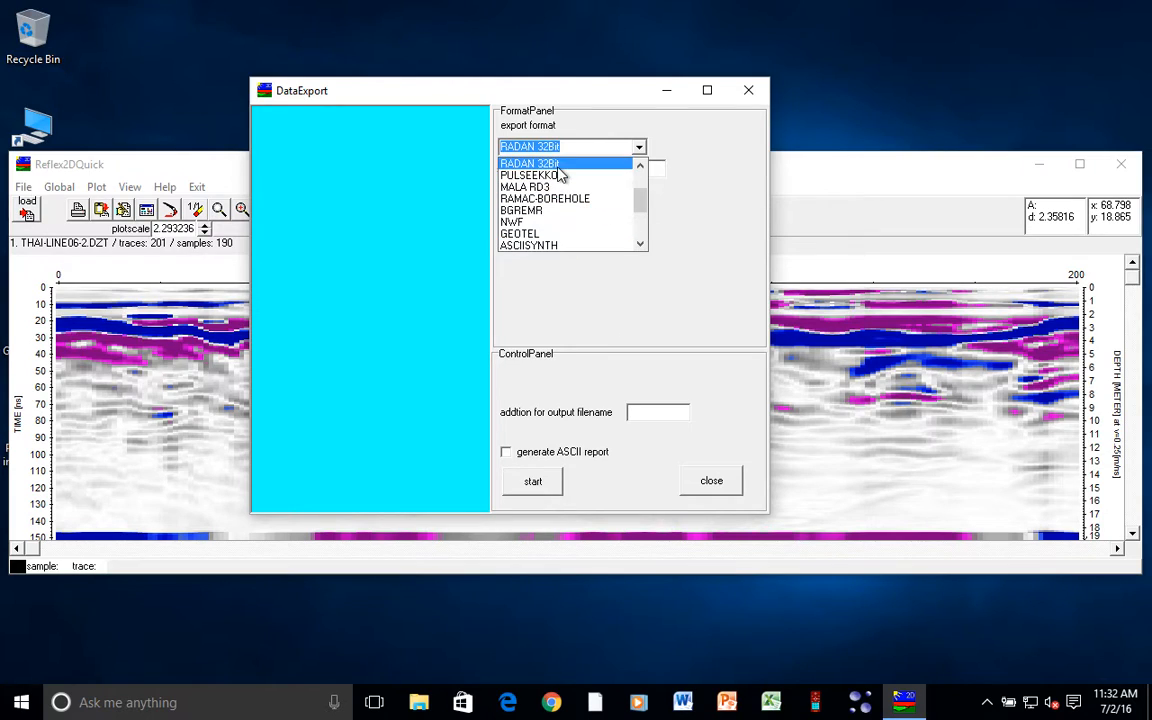
pyautogui.click(510, 163)
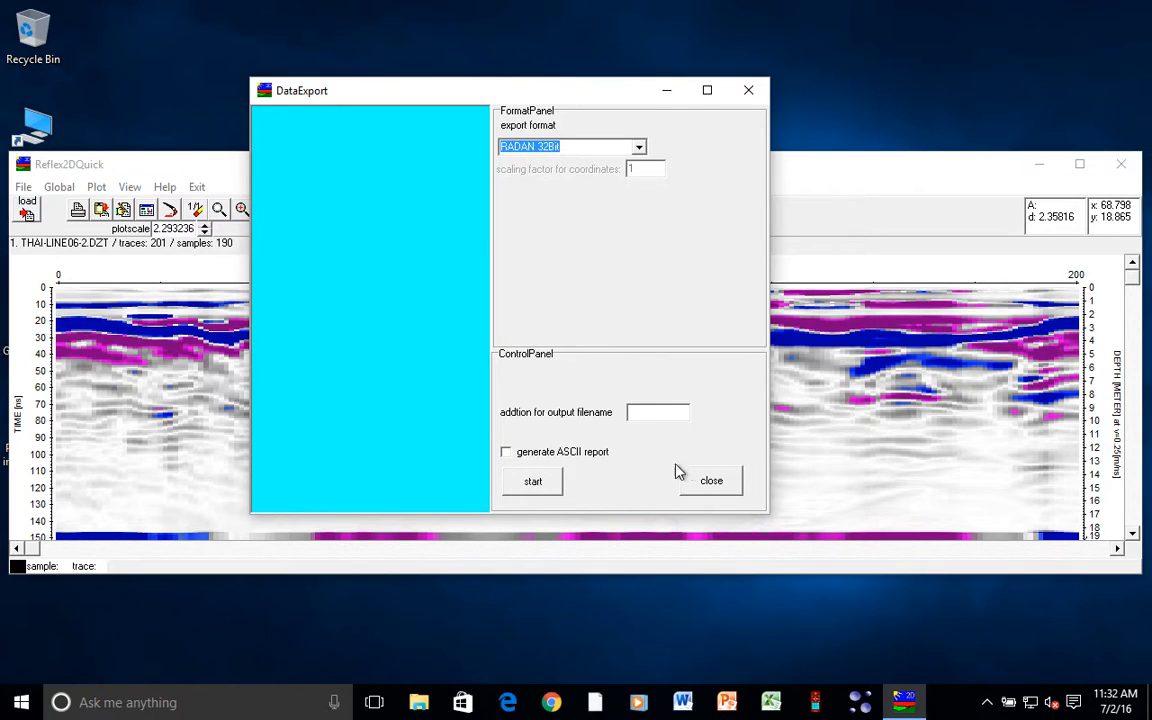
# - Save the export as IndoPractice in the 1-DataSets folder, producing 201 traces of 190 samples
pyautogui.click(529, 482)
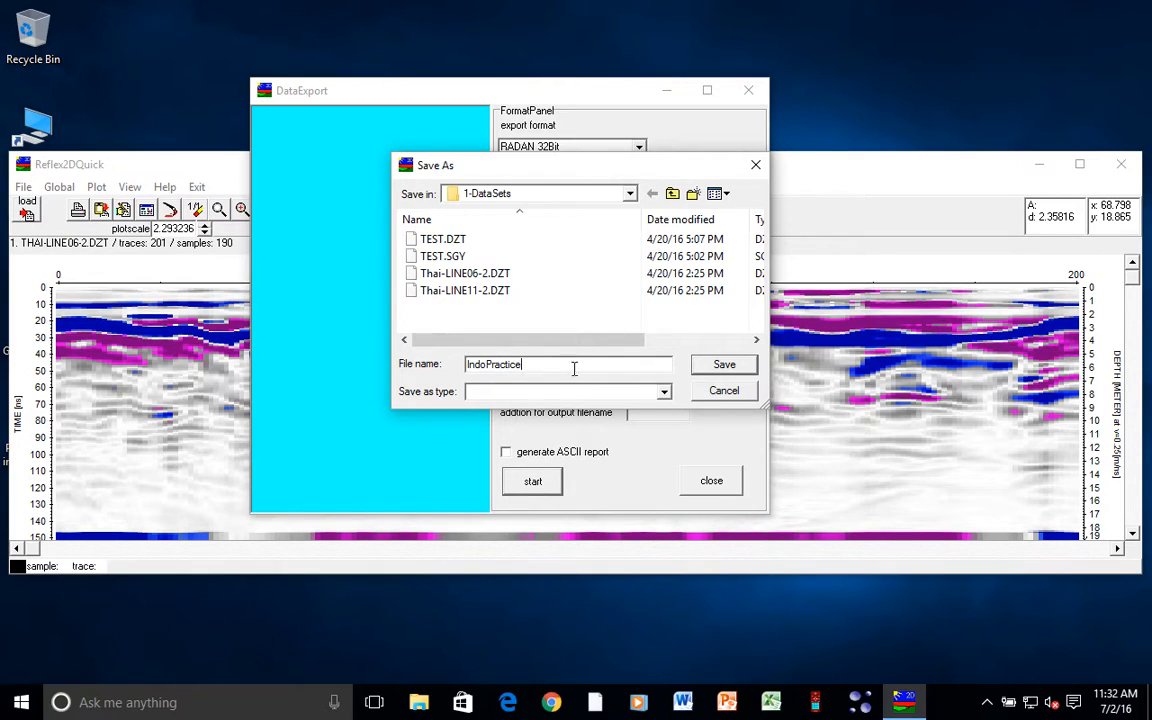
pyautogui.click(663, 392)
pyautogui.click(663, 393)
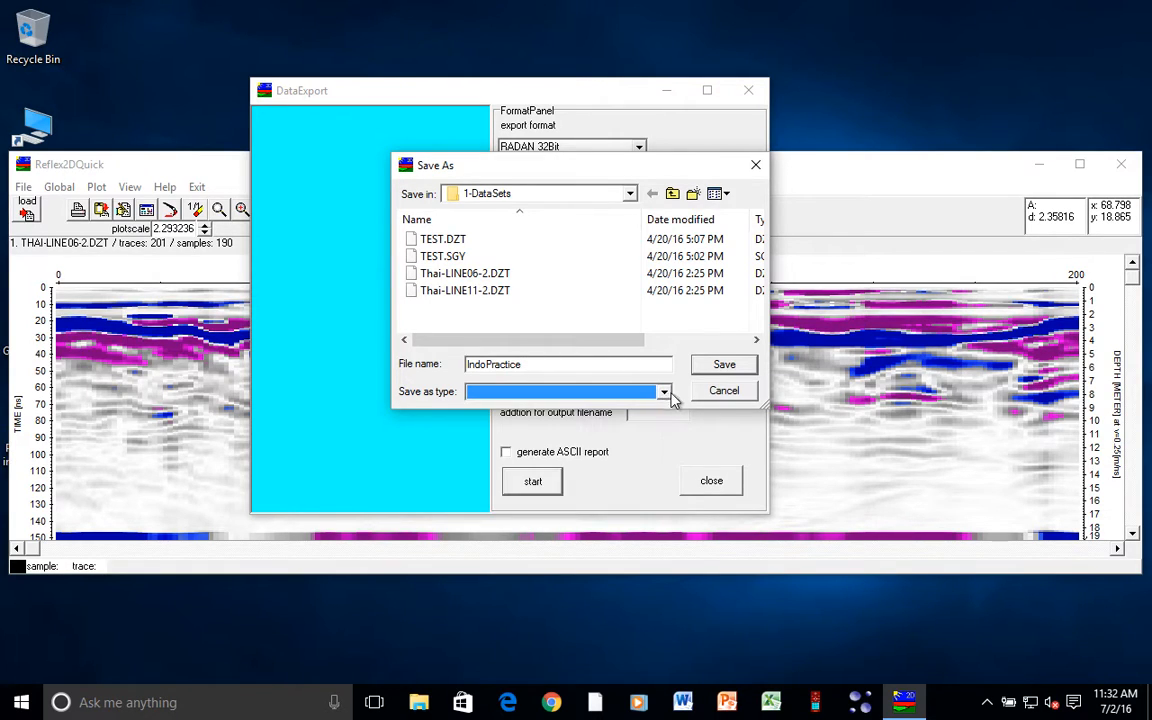
pyautogui.click(722, 365)
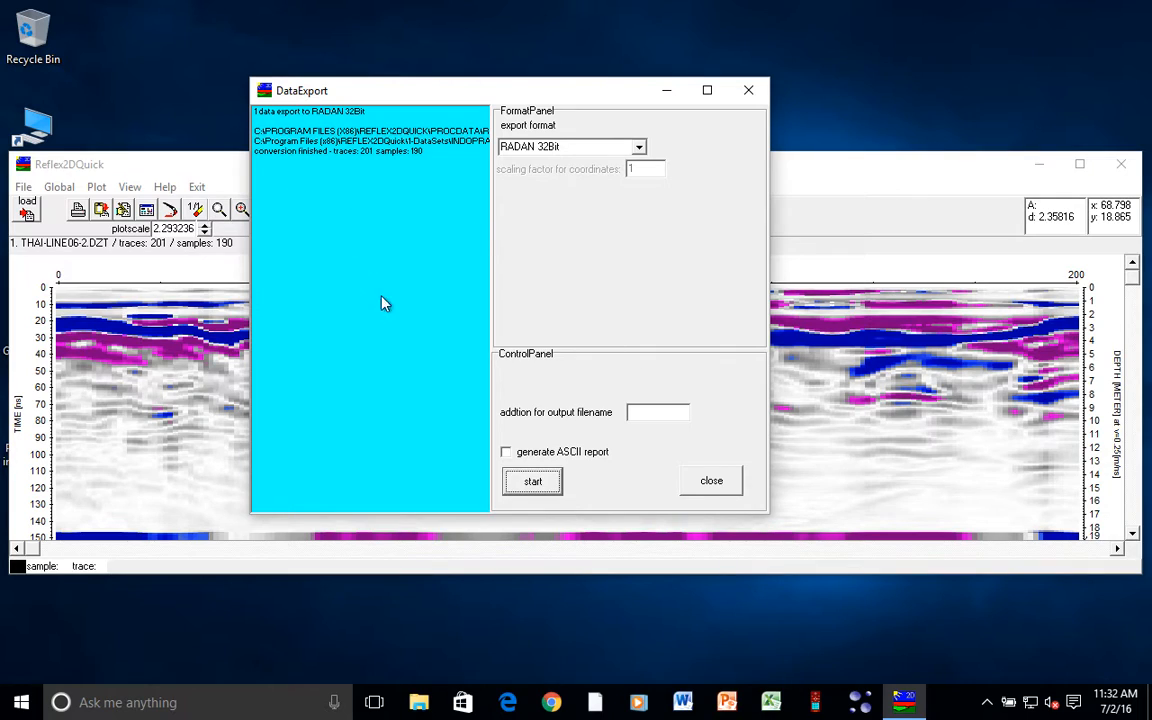
pyautogui.click(728, 484)
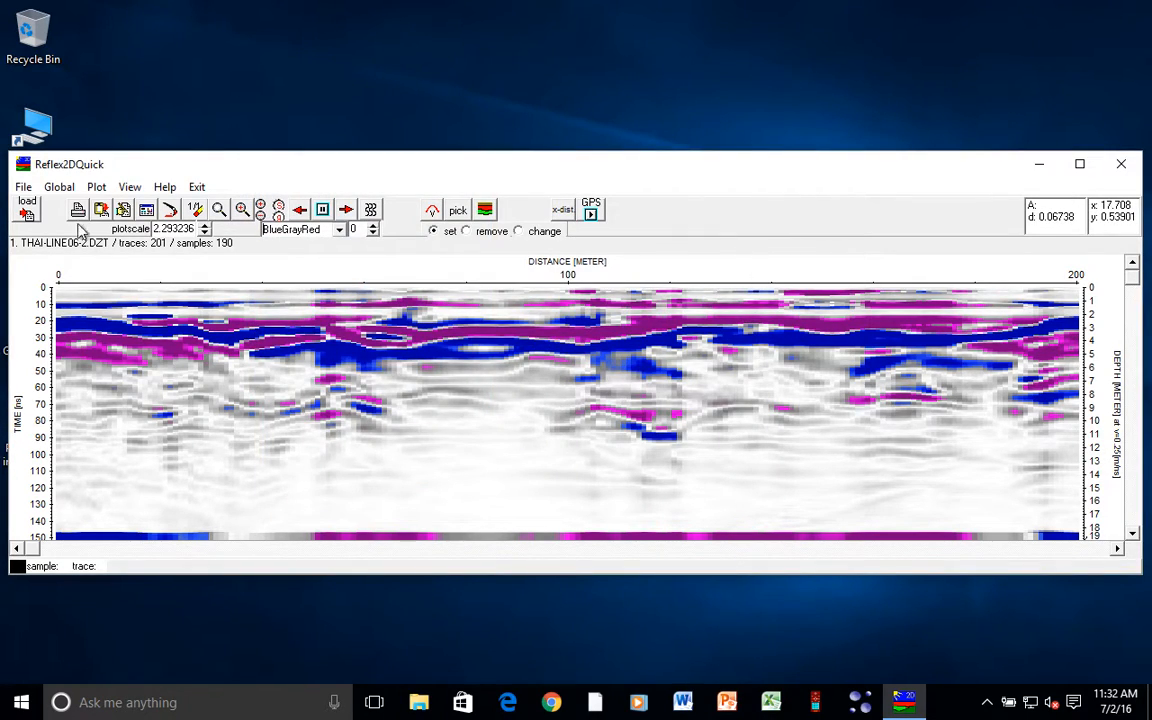
# - Reload INDOPRACTICE.DZT (201 traces, 256 samples) to verify the export, then quit Reflex2DQuick
pyautogui.click(32, 209)
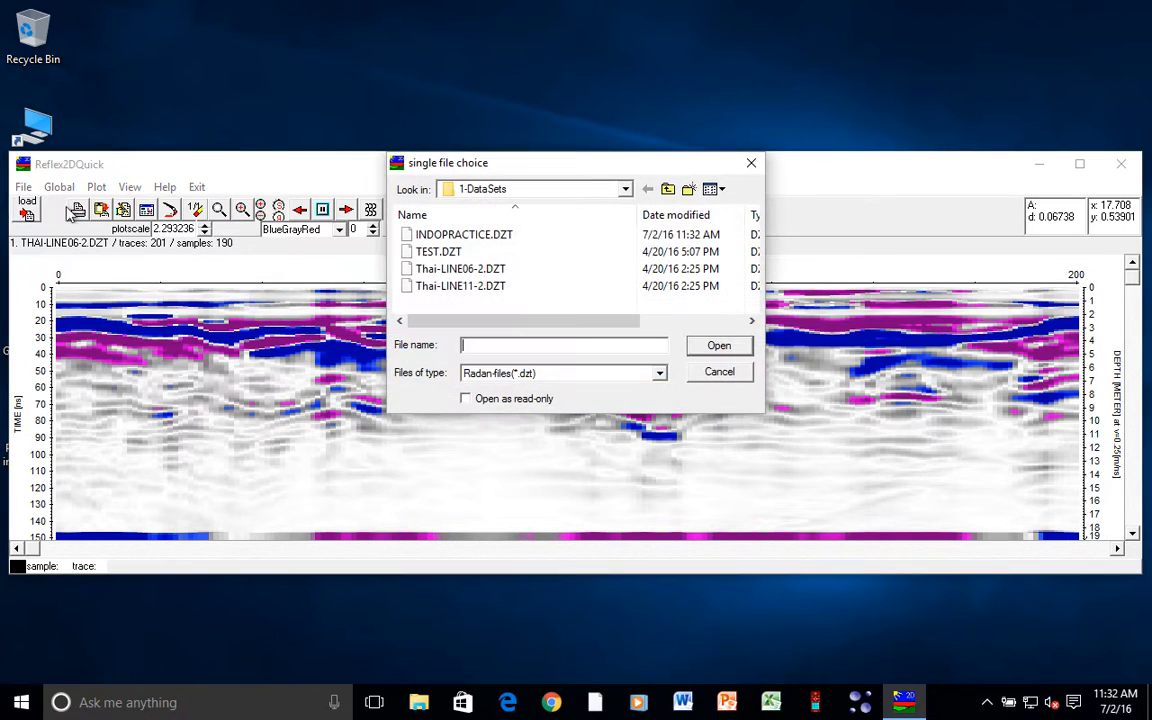
pyautogui.doubleClick(490, 235)
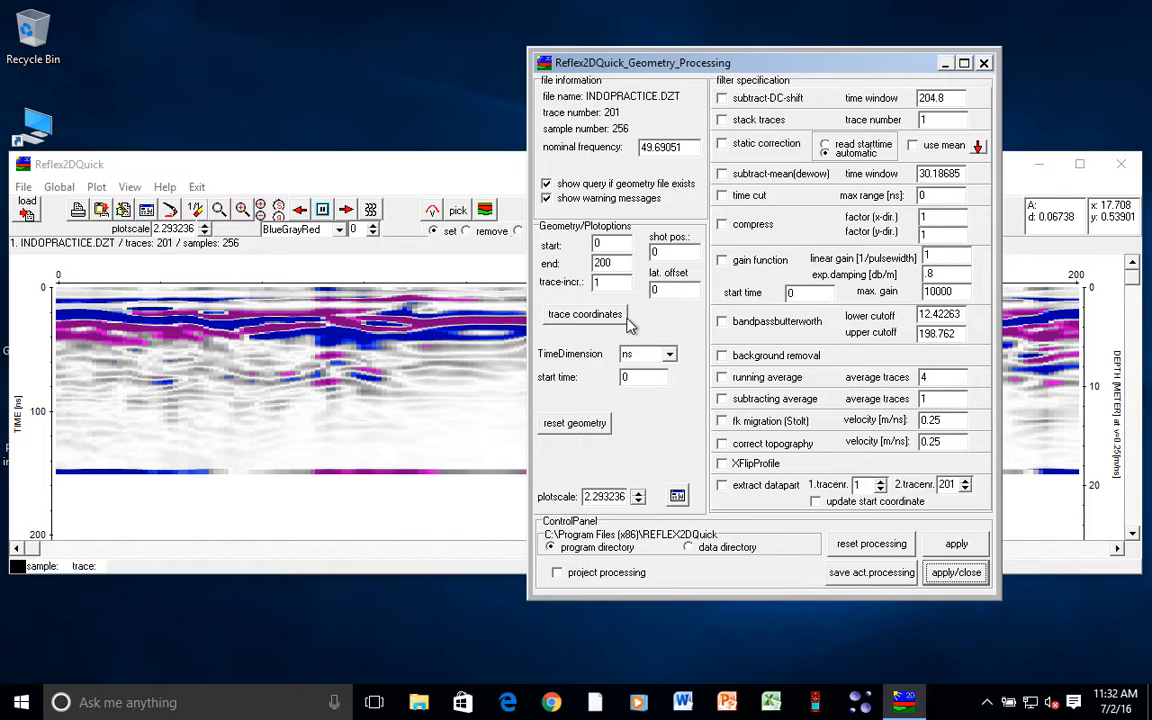
pyautogui.click(956, 572)
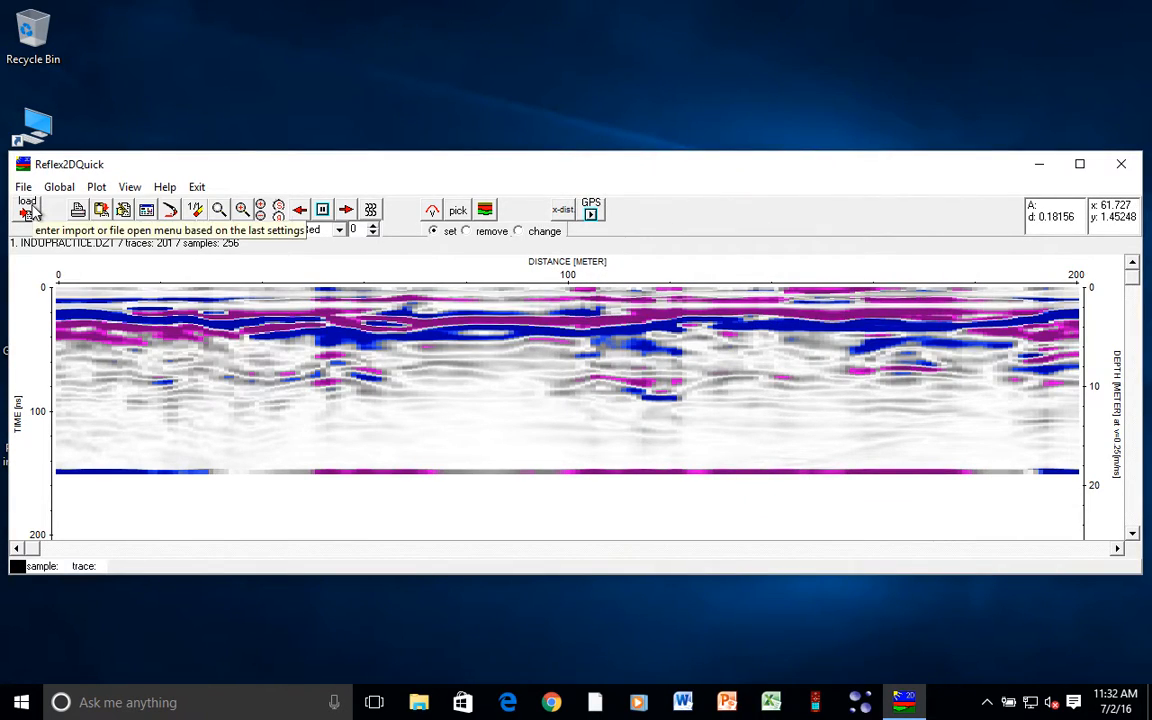
pyautogui.click(1121, 173)
pyautogui.hotkey('ctrl', 'Left')
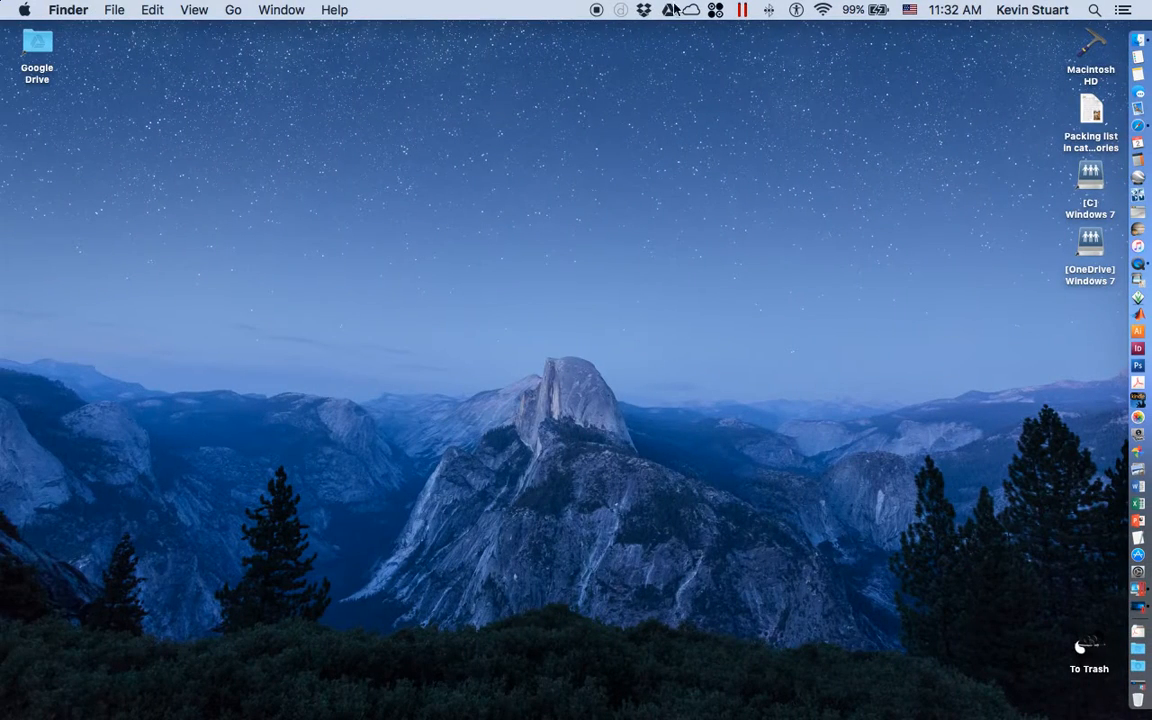